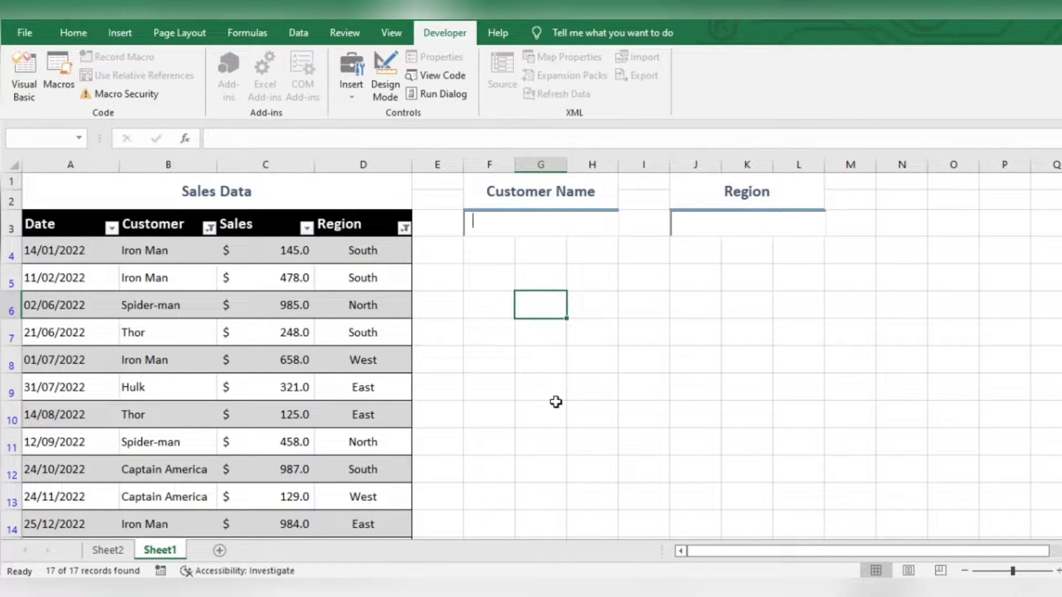
- Filter with 'i' in Customer Name and 'w' in Region, then clear both searches
text(ir)
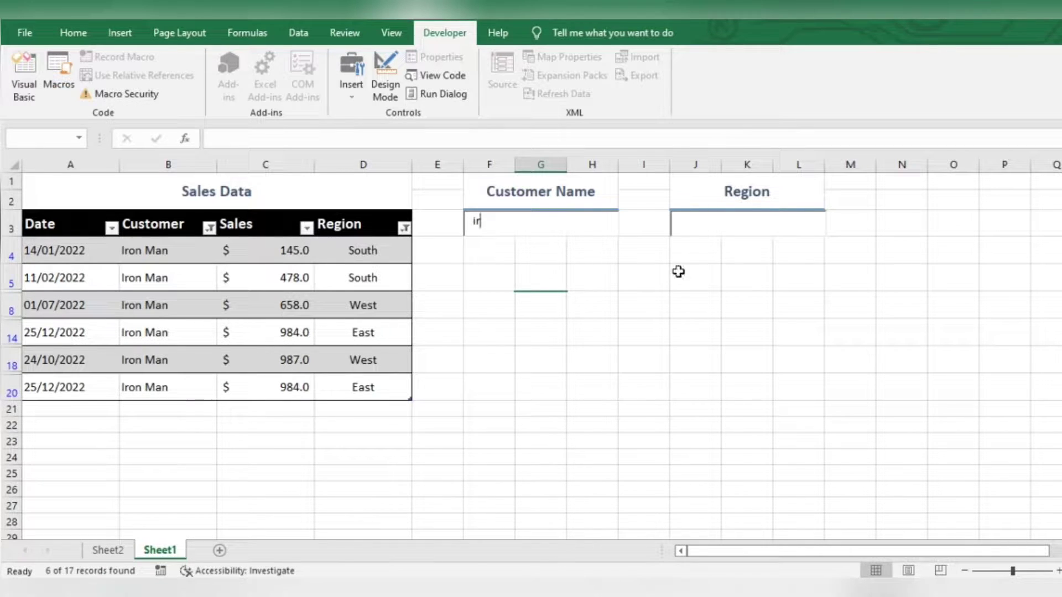
click(712, 227)
text(we)
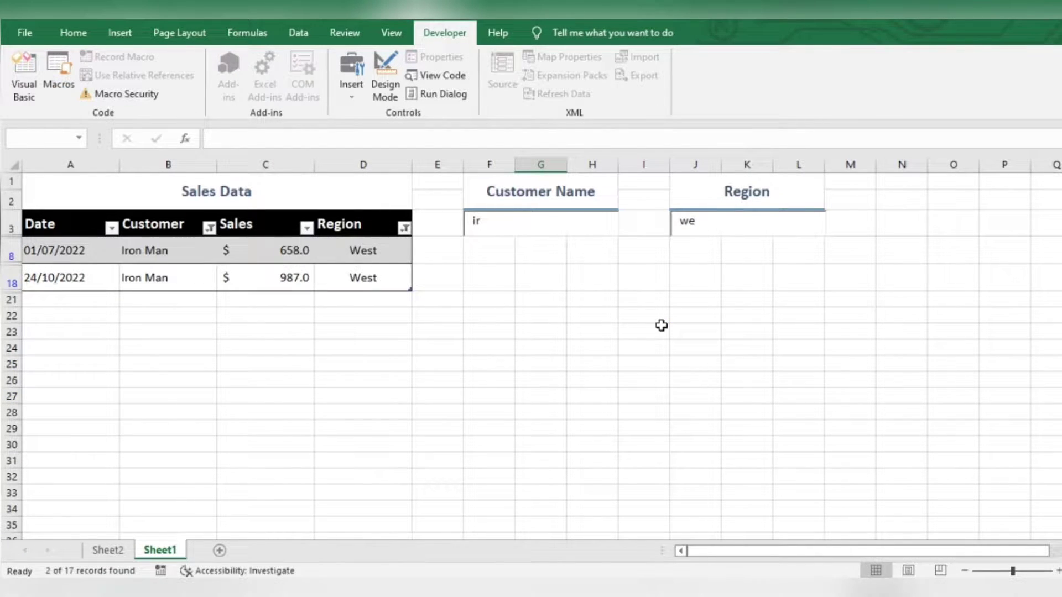
key(BackSpace)
key(BackSpace)
click(562, 230)
key(BackSpace)
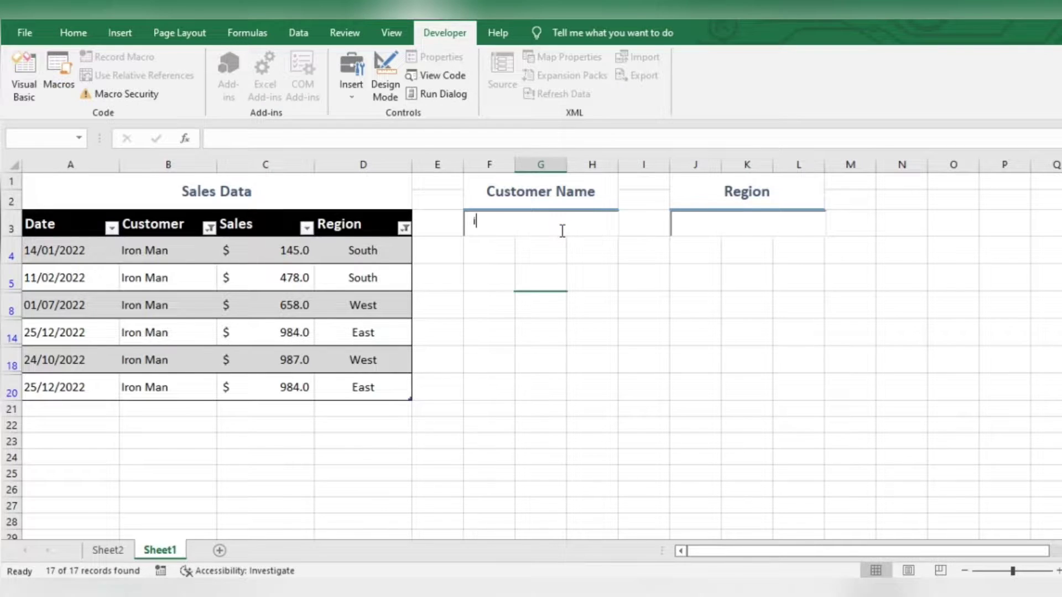
key(BackSpace)
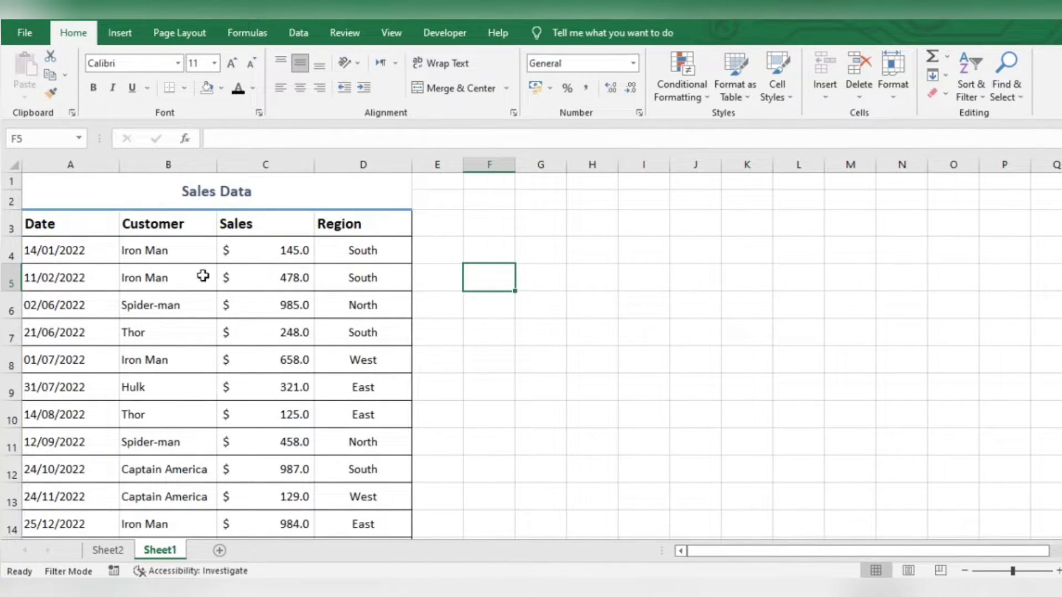
- Convert A3:D20 into a table with headers in the black Medium table style
drag(75, 225, 367, 490)
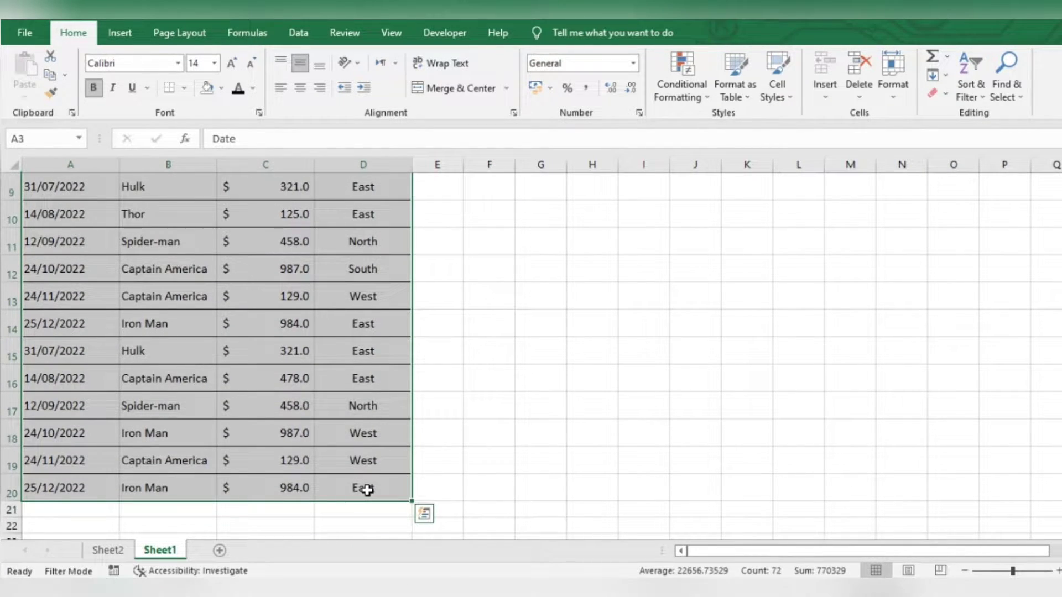
key(ctrl+t)
click(452, 378)
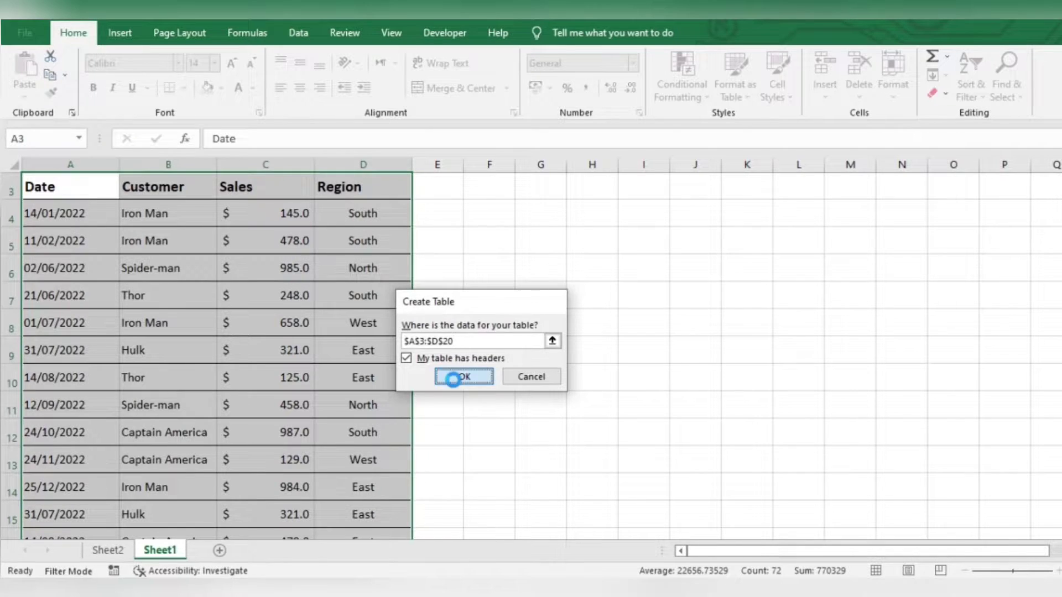
scroll(317, 304, up, 1)
click(1055, 106)
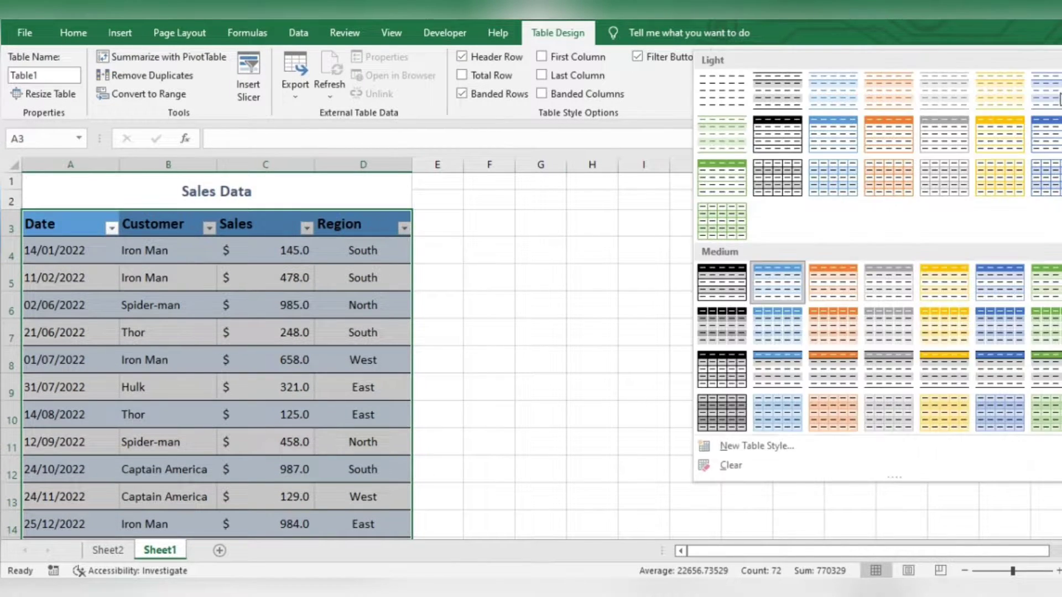
click(714, 288)
- Make the table's header row A3:D3 text white
drag(76, 232, 358, 220)
click(74, 32)
click(252, 87)
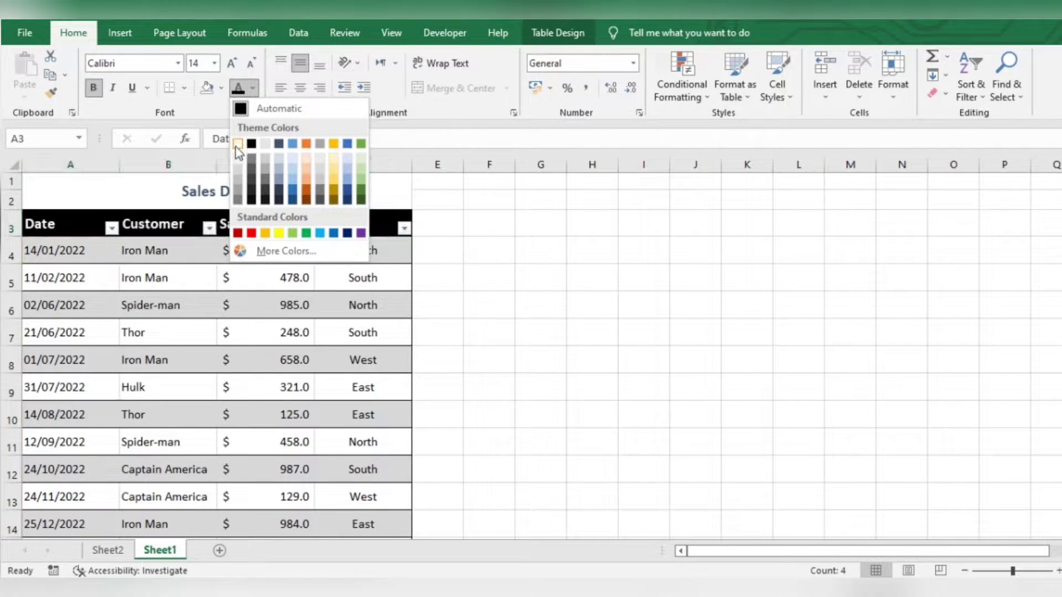
click(238, 144)
click(510, 260)
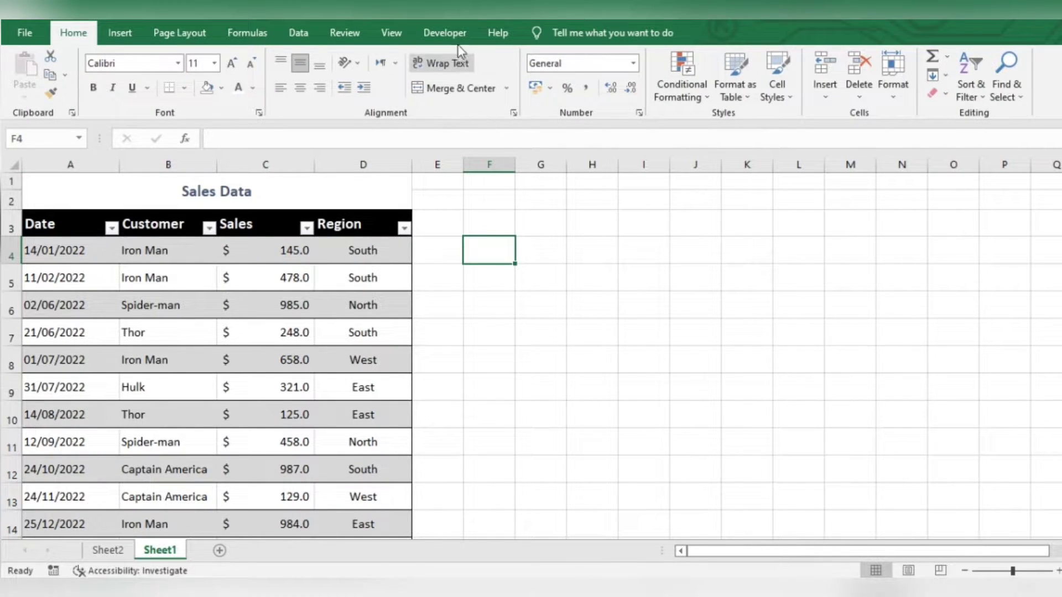
- Draw ActiveX text boxes from the Developer Insert list across row 3, right of the table
click(446, 33)
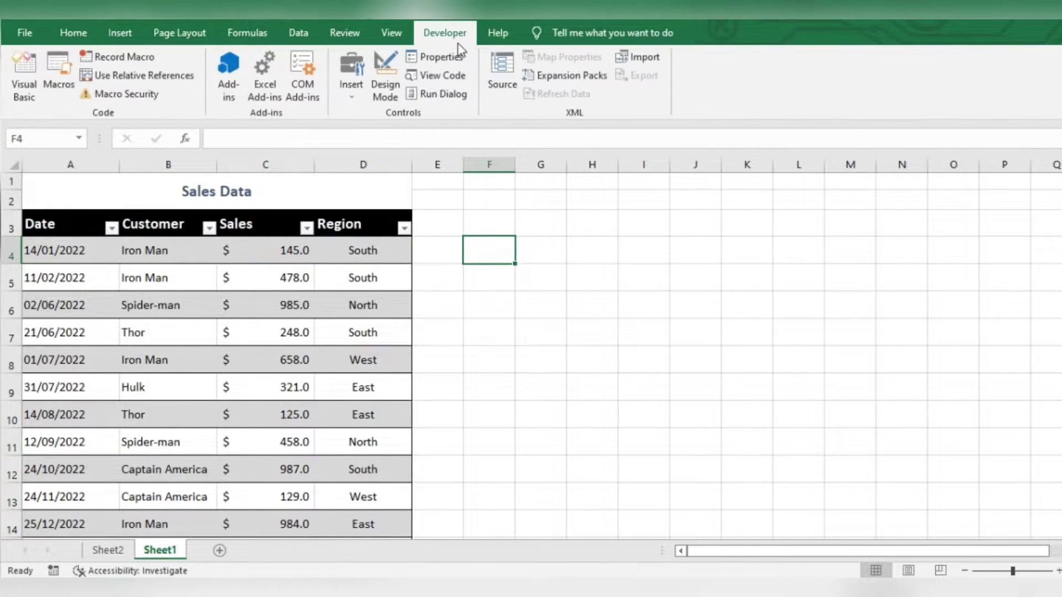
click(349, 84)
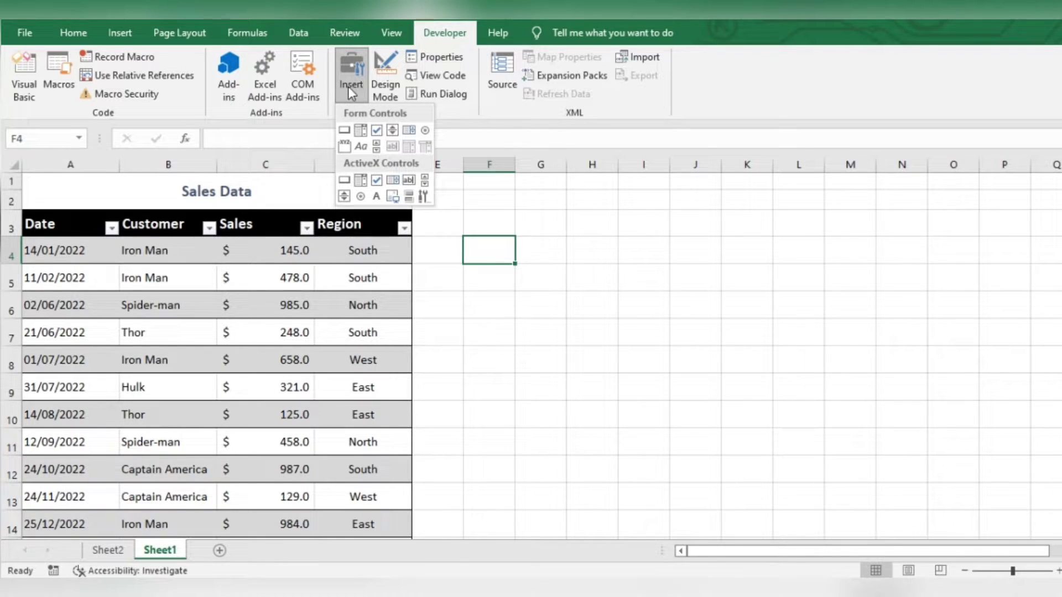
click(408, 180)
drag(515, 210, 834, 218)
click(593, 303)
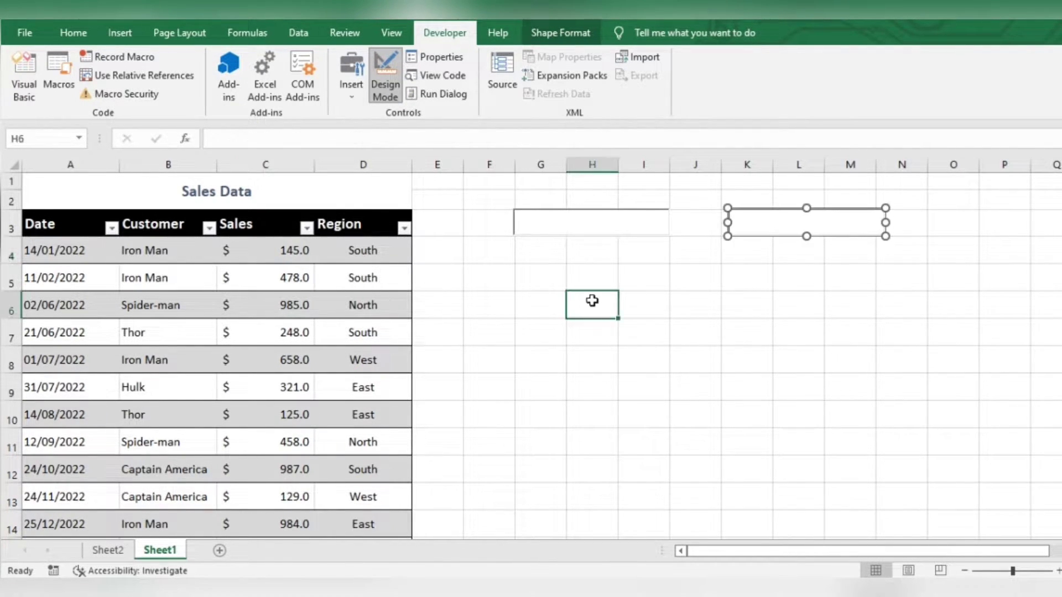
click(73, 36)
right_click(546, 227)
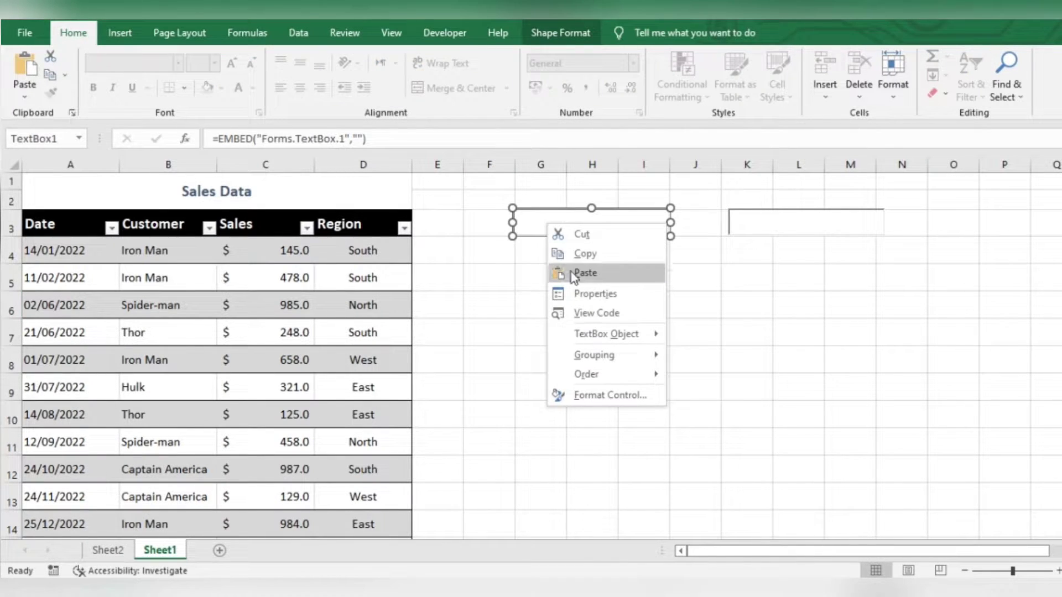
- Set TextBox1's LinkedCell to F3 and TextBox2's LinkedCell to J3 in Properties
click(585, 296)
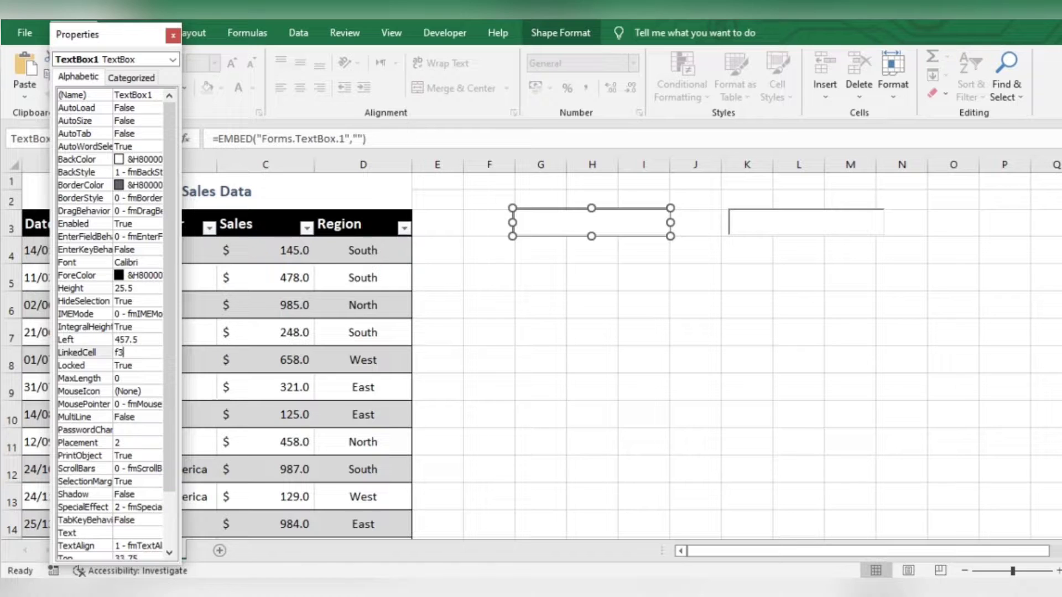
click(175, 36)
right_click(785, 217)
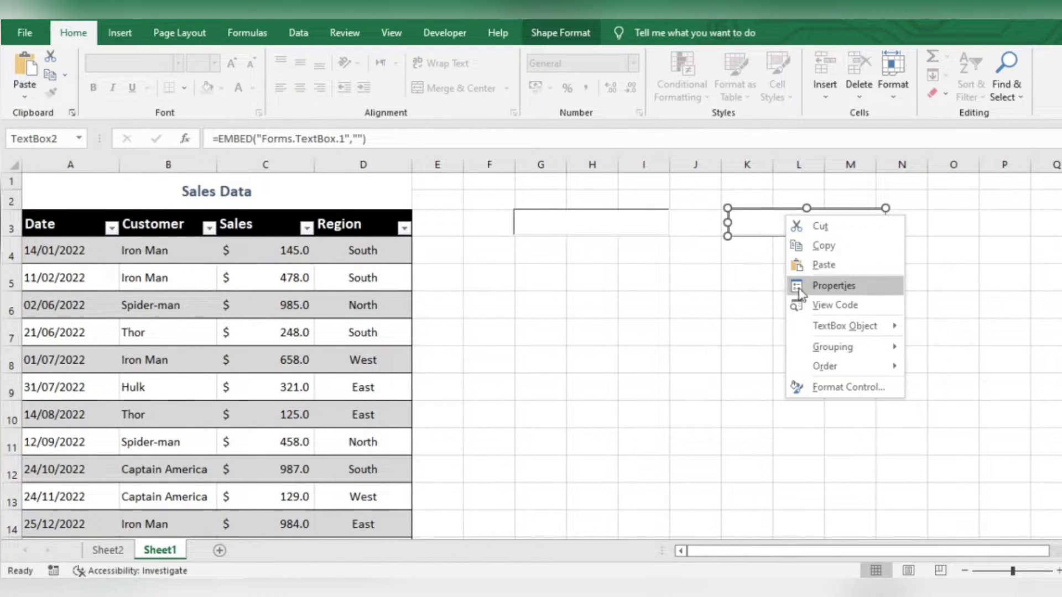
click(797, 287)
click(141, 354)
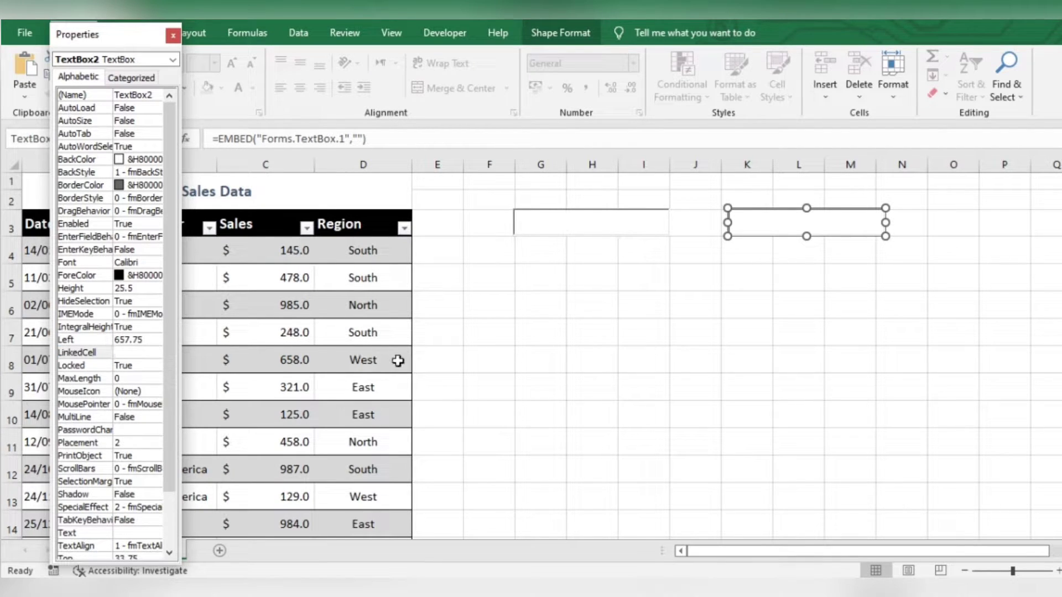
text(j8)
key(Return)
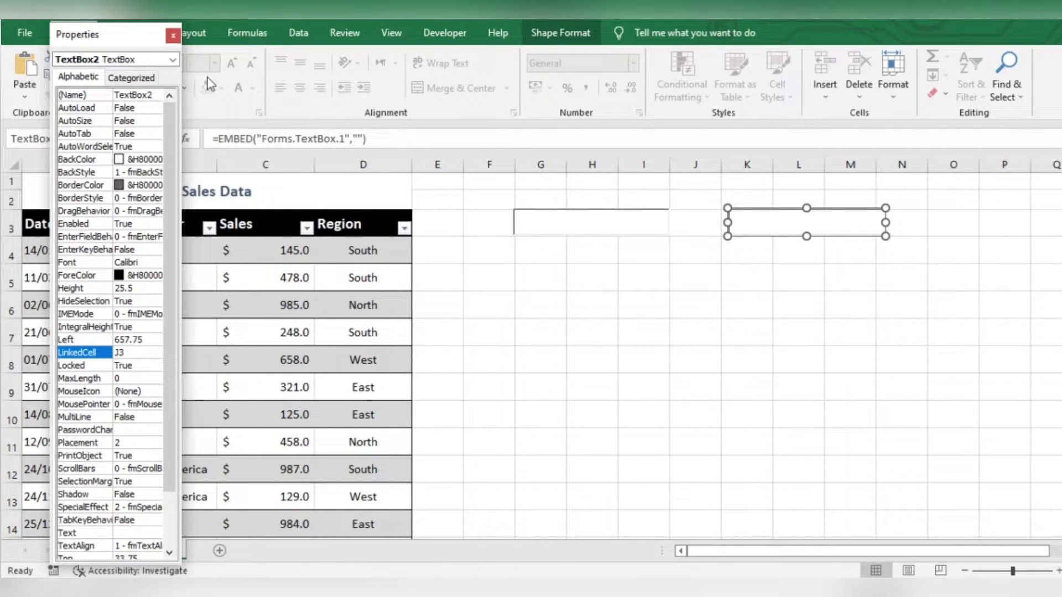
click(173, 36)
click(535, 310)
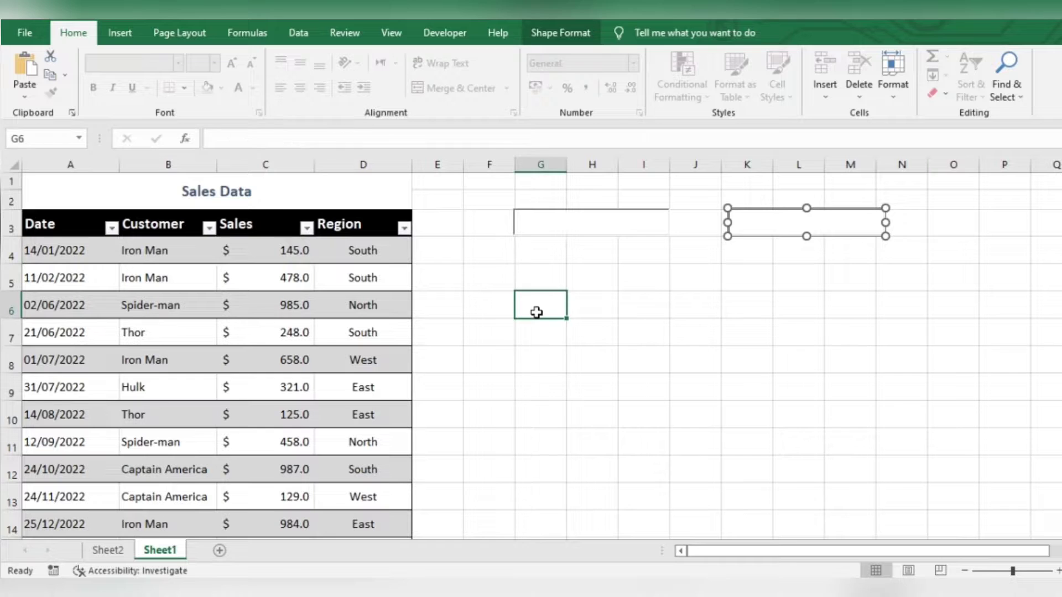
- Type 'koi' in F3 to check it appears in TextBox1, then delete it
click(486, 226)
text(koi)
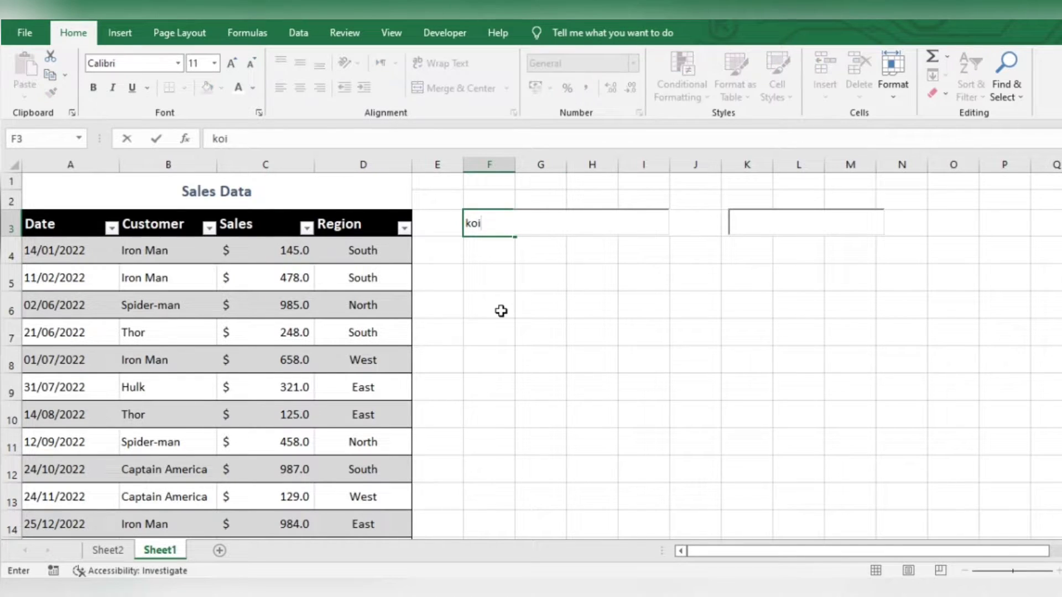
click(501, 311)
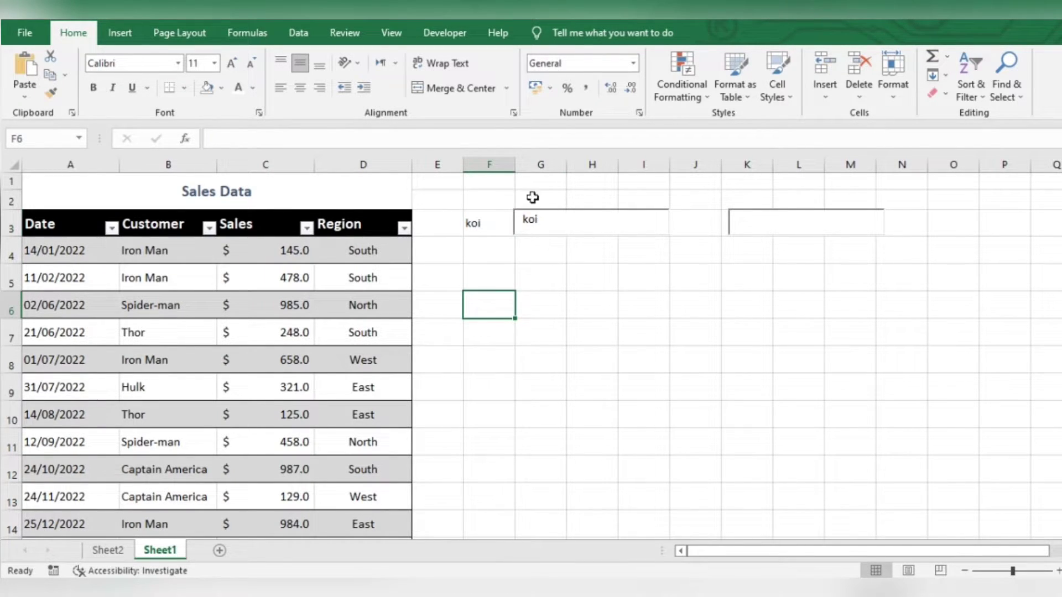
click(487, 222)
key(Delete)
- In Design Mode, align the text boxes over F3:H3 and J3:L3, then select F1:H2
click(445, 32)
click(386, 83)
click(517, 225)
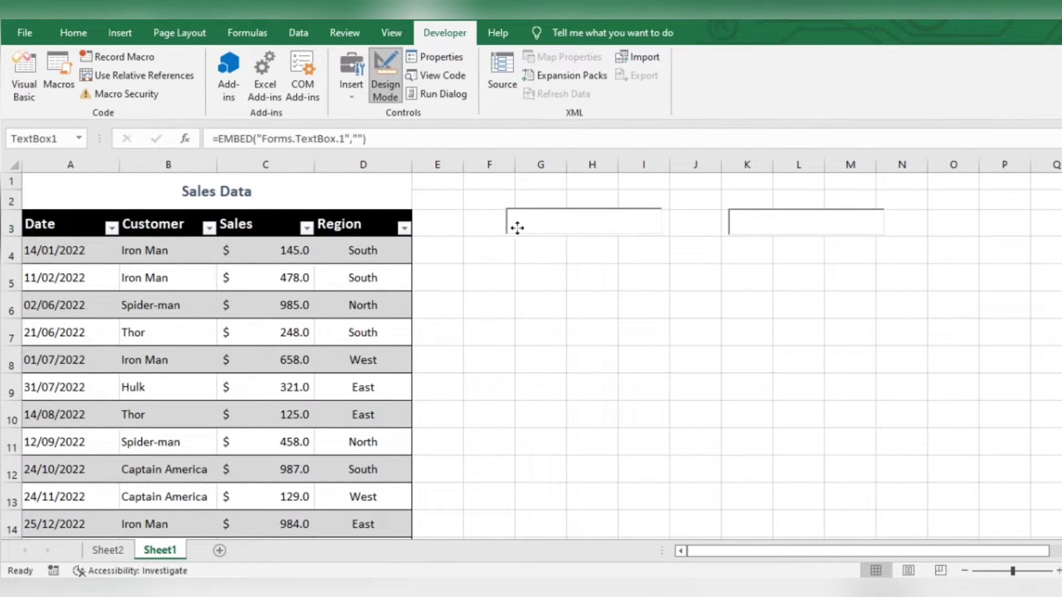
drag(789, 229, 727, 230)
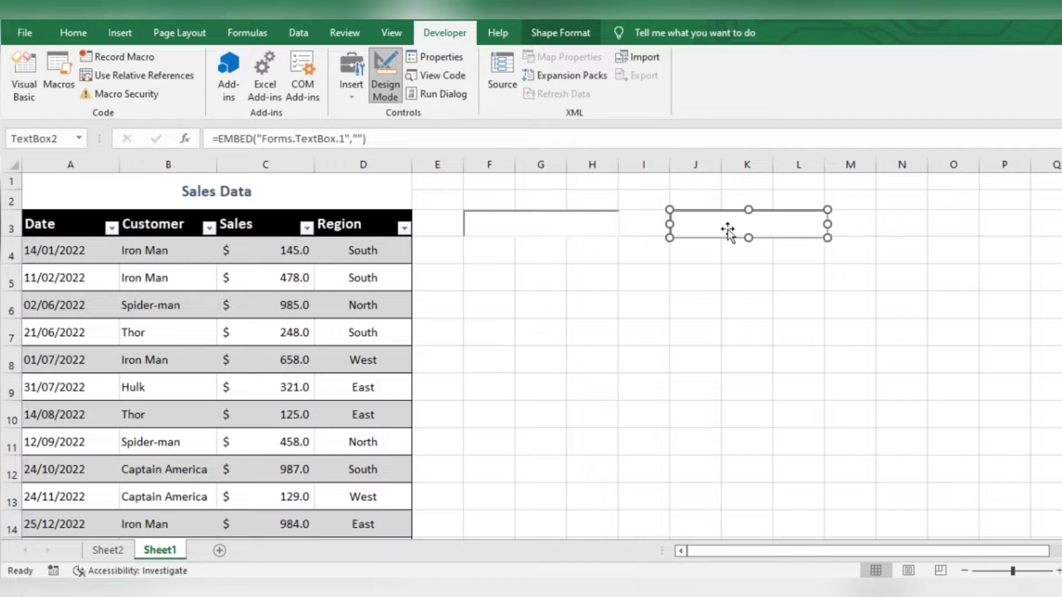
click(541, 277)
drag(489, 181, 592, 199)
key(alt+h)
- Enter 'Customer Name' in merged F1:H2 and apply the Heading 1 cell style
text(mc)
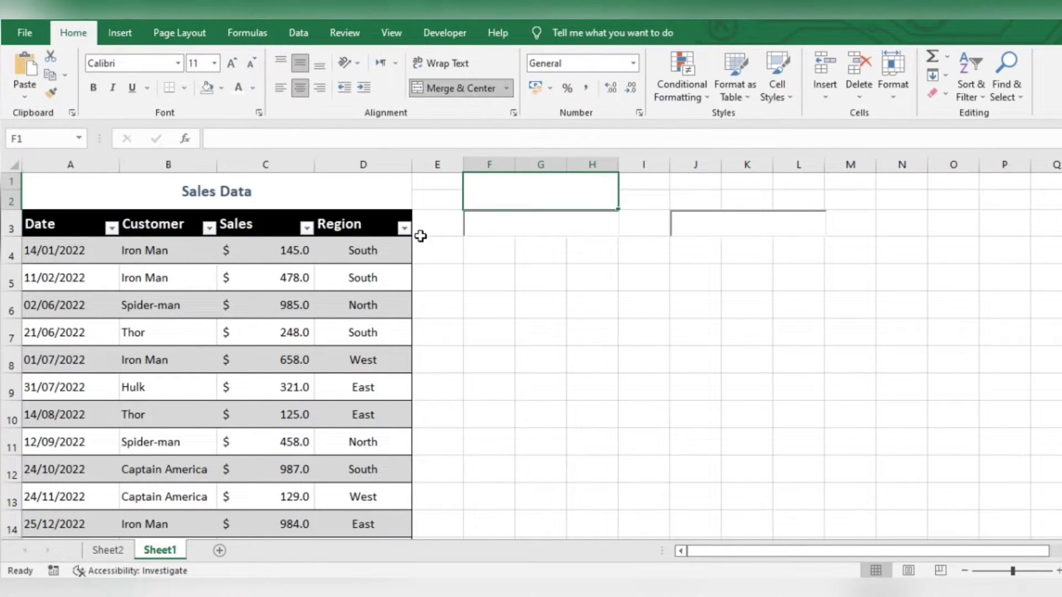
text(Customer Name)
key(Return)
click(541, 191)
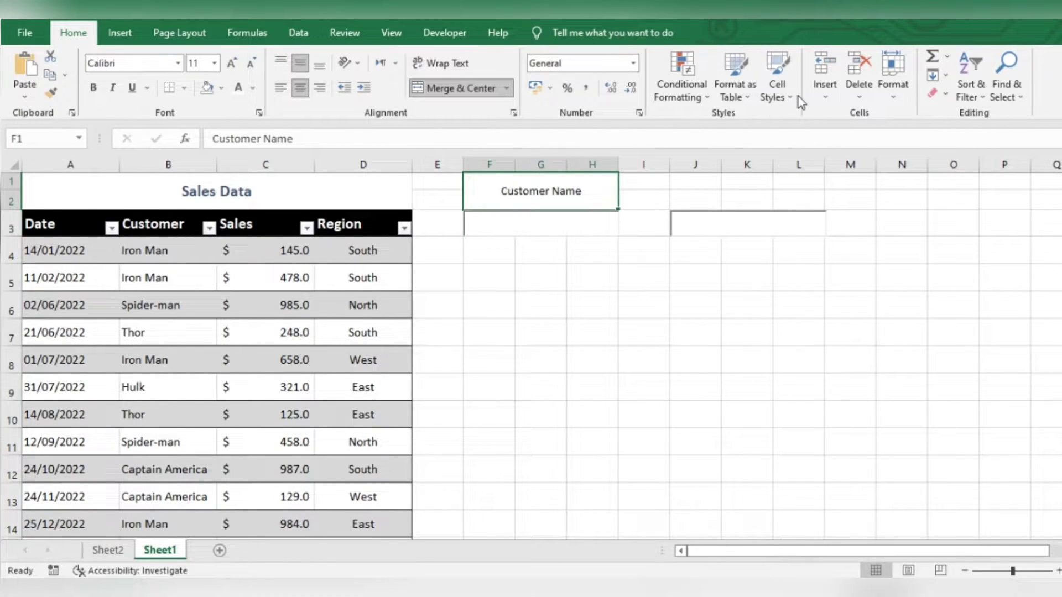
click(777, 88)
click(611, 234)
click(592, 277)
- Merge J1:L2, enter 'Region' in Heading 1 style, and turn Design Mode on
drag(716, 181, 799, 197)
key(alt+h)
text(mcRegion)
key(Return)
click(781, 194)
click(777, 88)
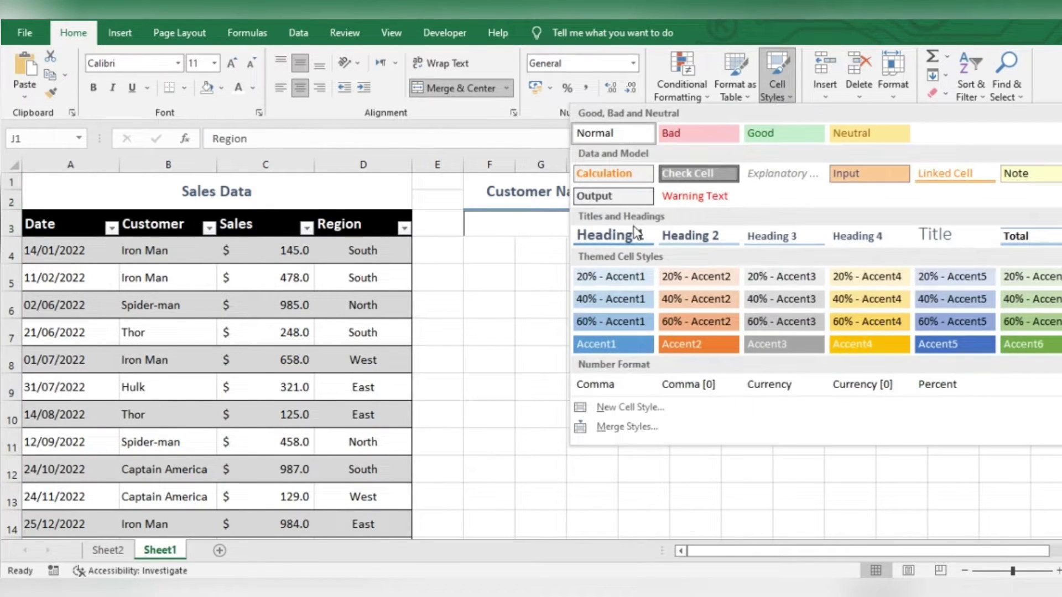
click(612, 235)
click(540, 277)
click(444, 35)
click(386, 89)
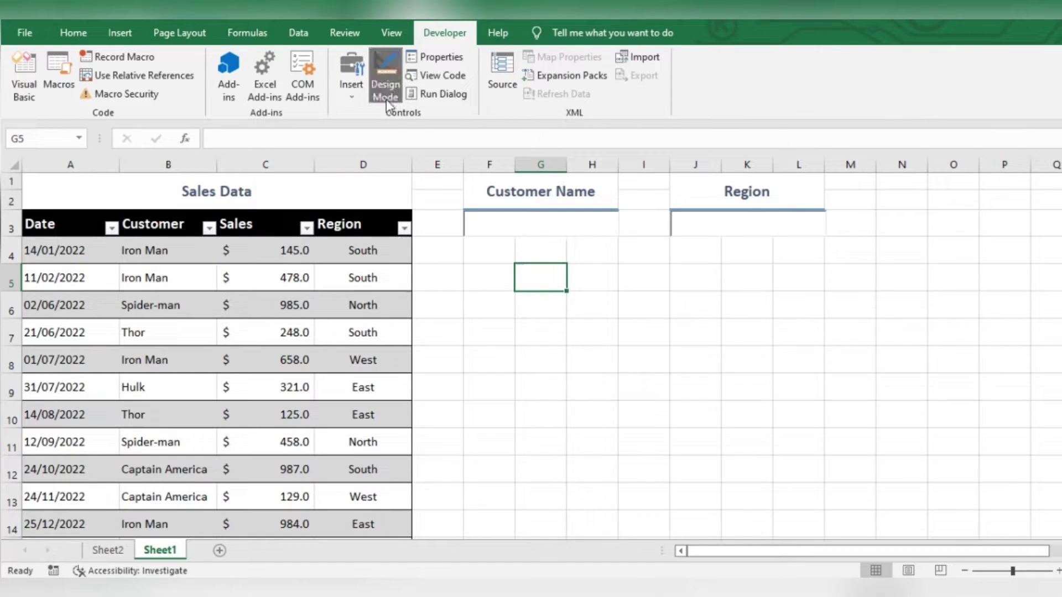
- Replace TextBox1's generated code stub with the pasted AutoFilter filtering procedure
double_click(556, 227)
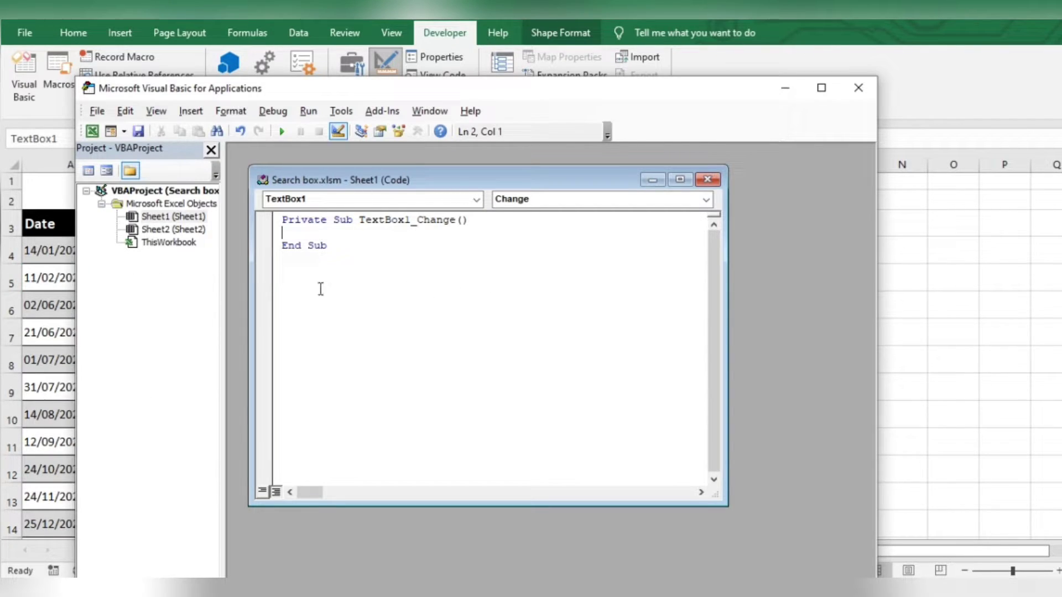
key(shift+Up)
click(352, 237)
key(ctrl+a)
key(Delete)
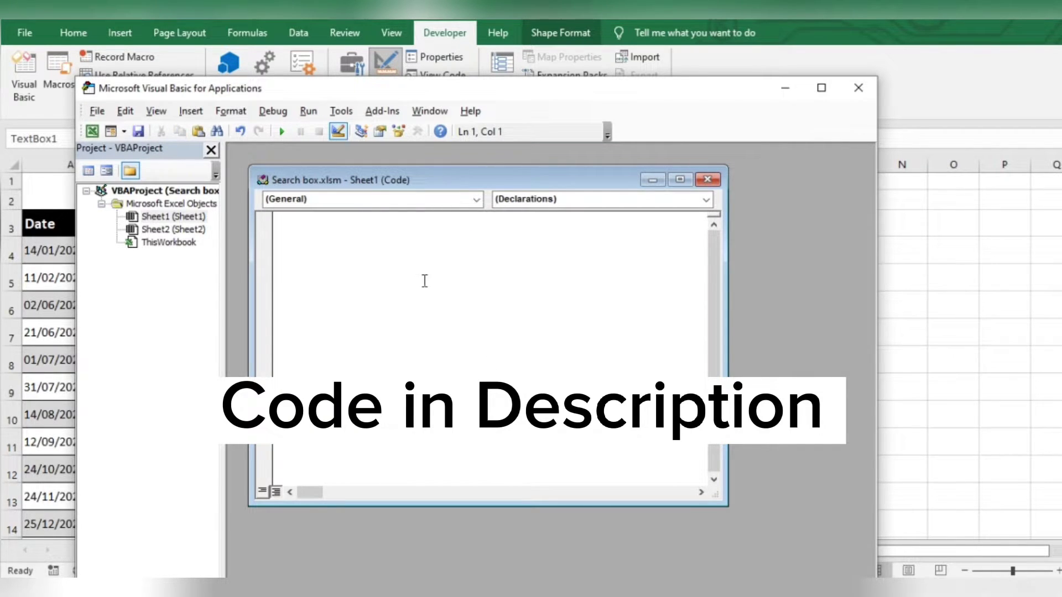
key(ctrl+v)
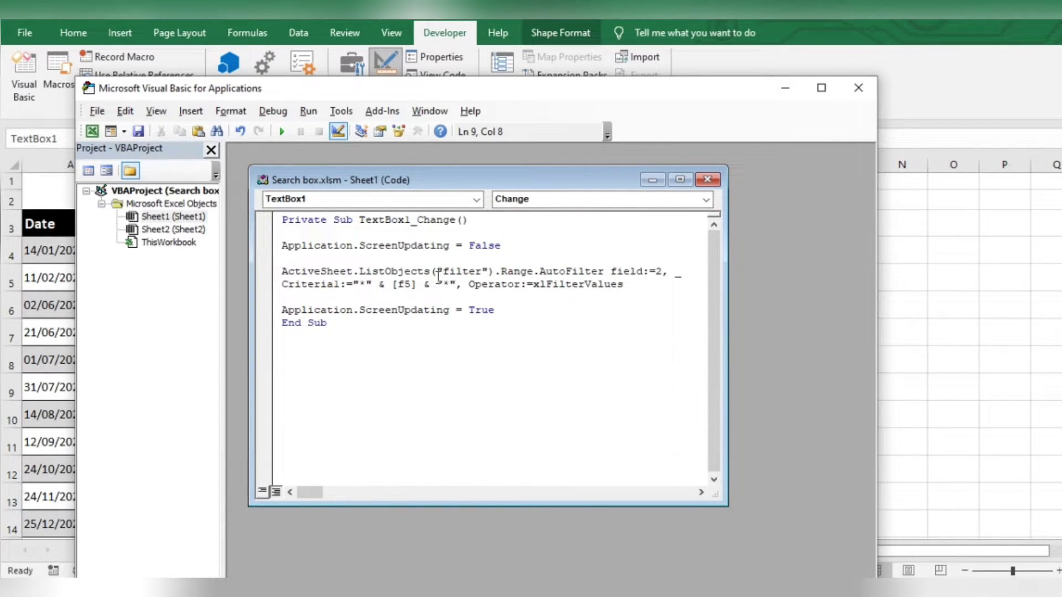
drag(444, 272, 483, 270)
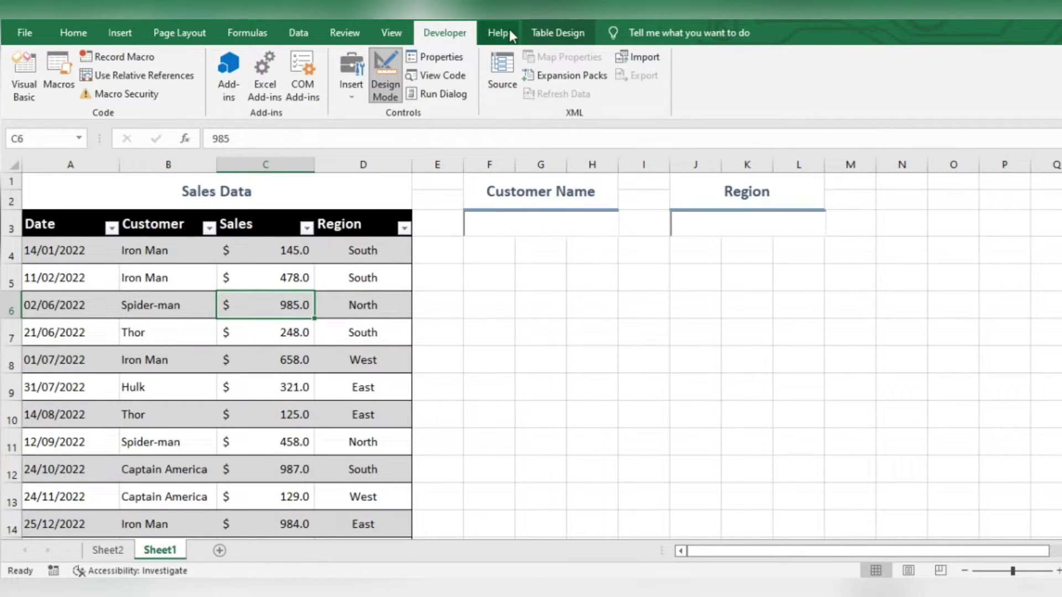
- Begin renaming the sales table to SalesData in Table Design
click(534, 34)
click(55, 75)
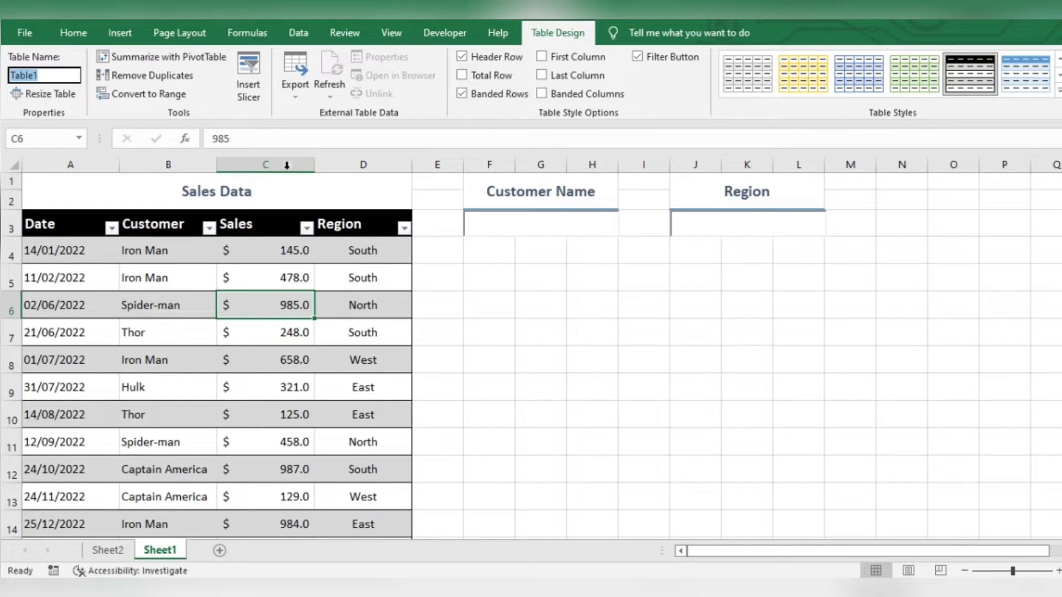
text(Sa)
- Point TextBox1_Change at table SalesData, field 2, criteria [f3], then save and close VBA
click(463, 280)
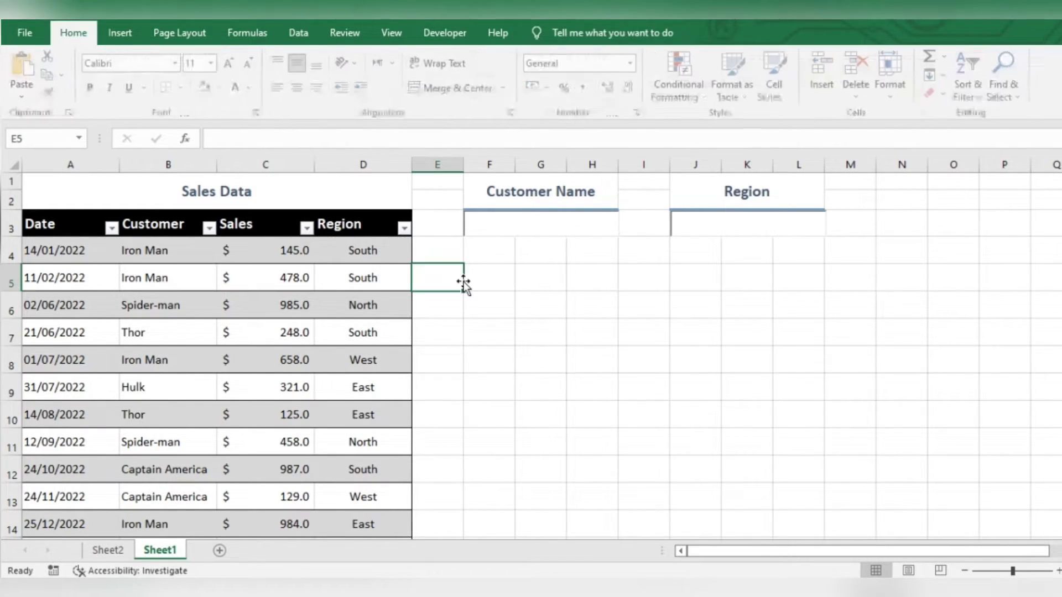
double_click(542, 219)
double_click(448, 268)
text(SalesData)
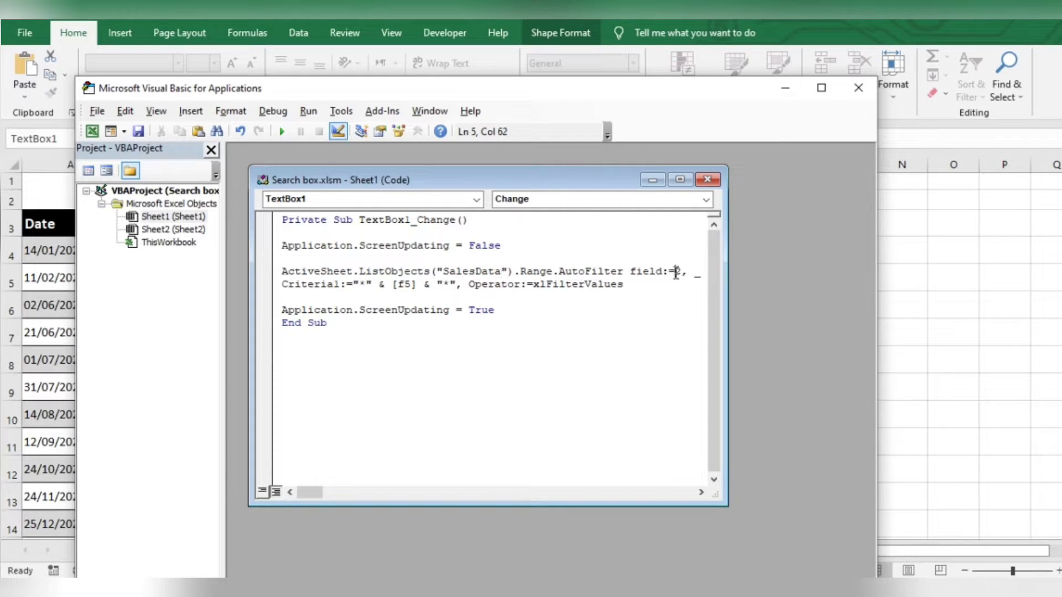
key(alt+F11)
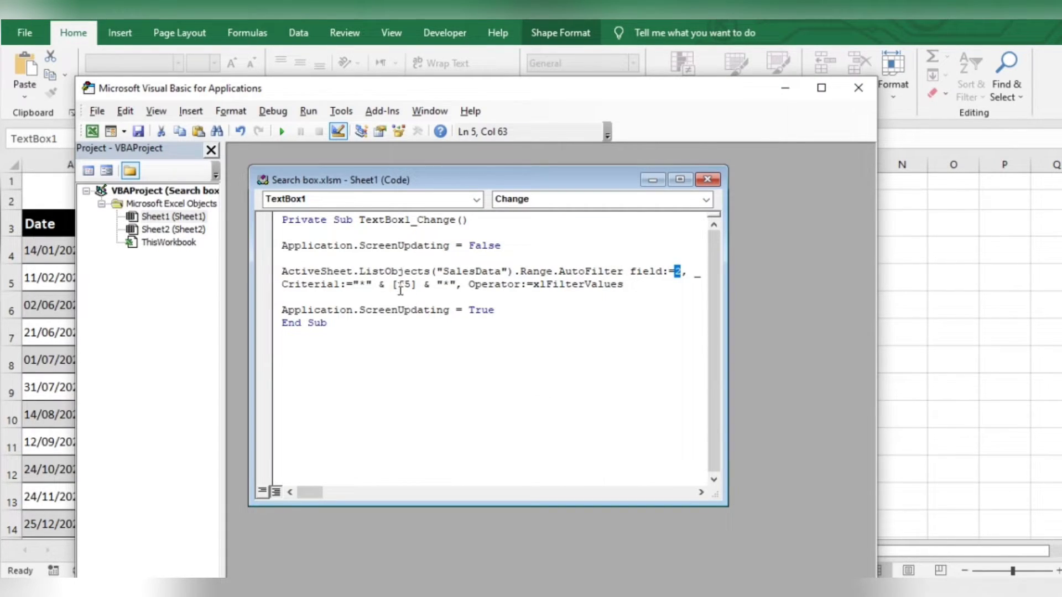
drag(397, 285, 412, 285)
text(f3)
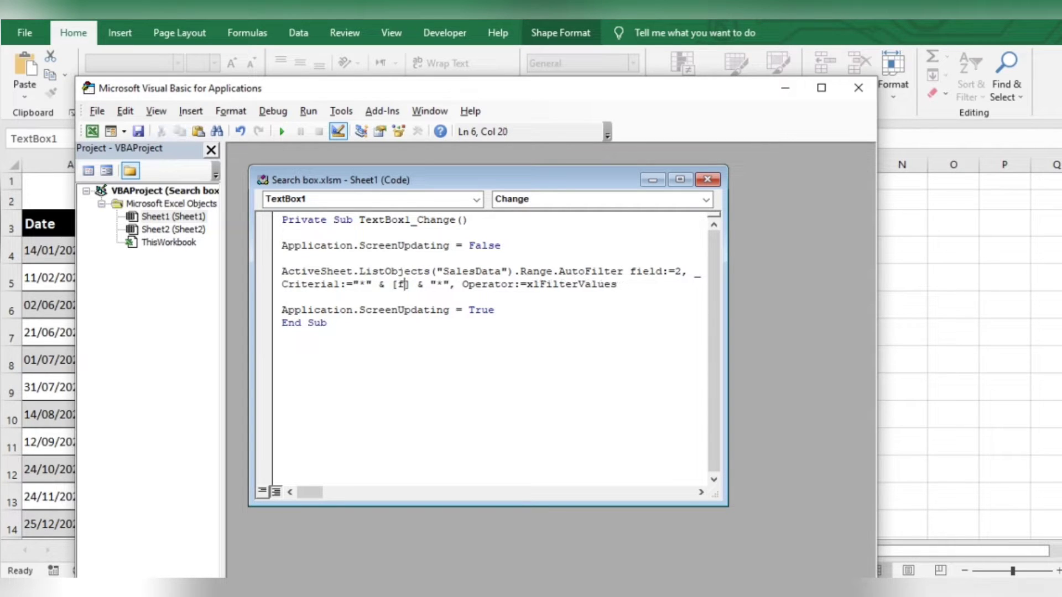
key(ctrl+s)
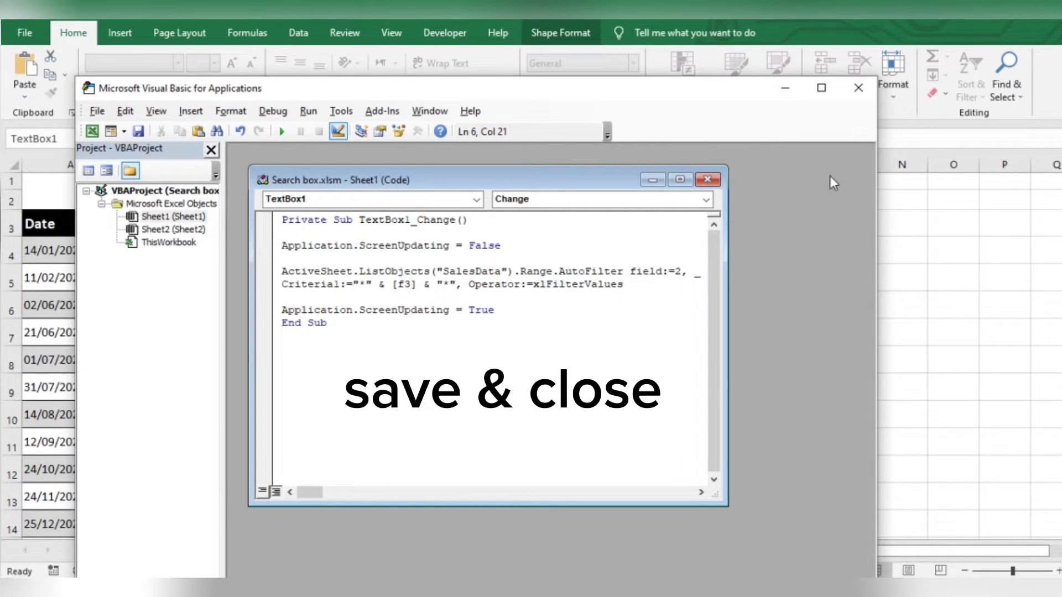
click(858, 88)
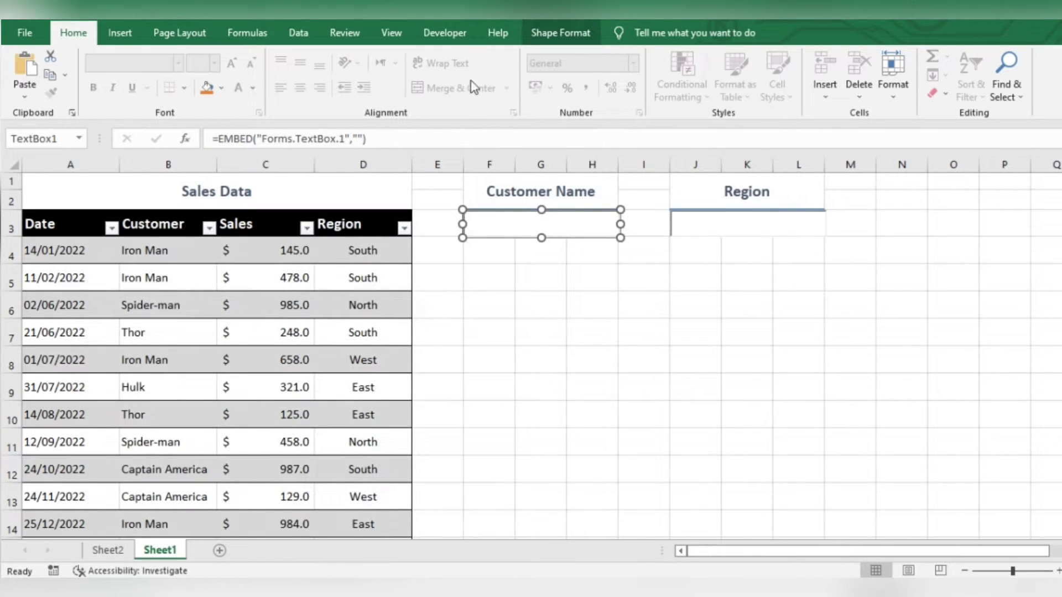
- Leave Design Mode and test the Customer Name box with 'ir', 'c' and 'th', clearing each
click(444, 33)
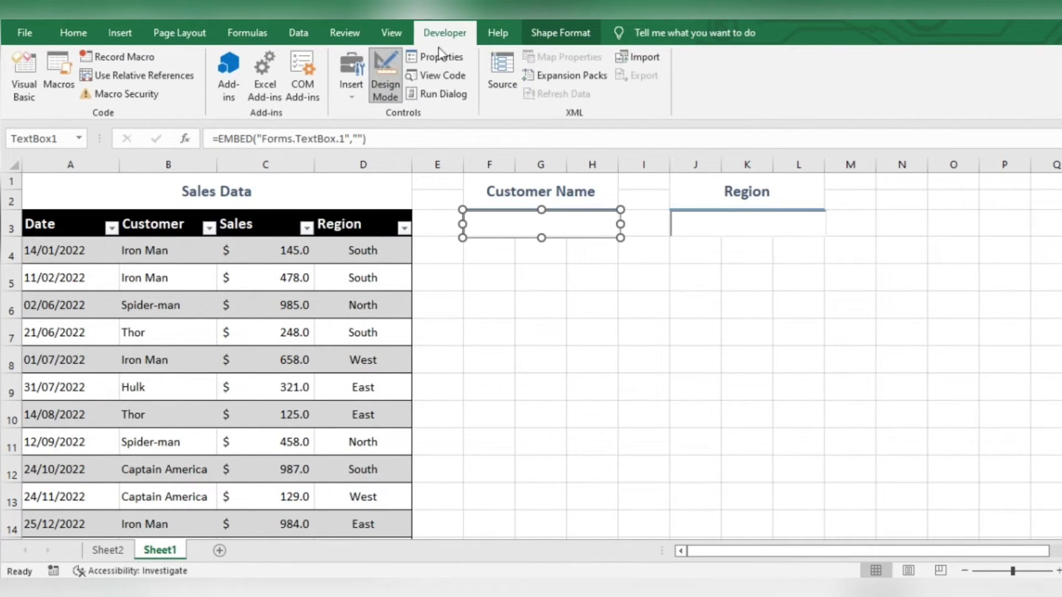
click(388, 83)
click(508, 226)
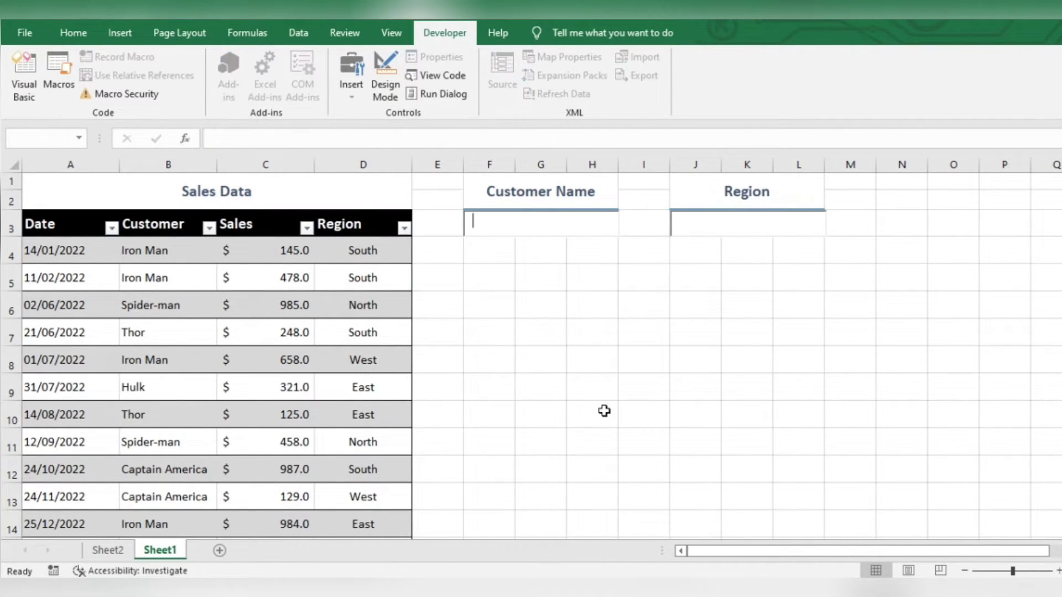
text(i)
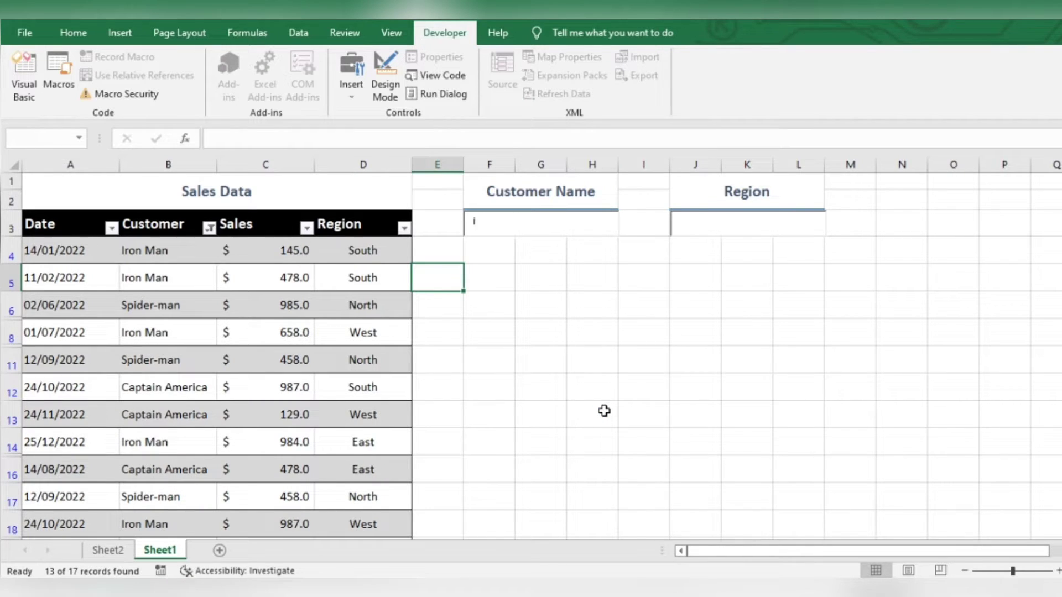
text(r)
key(BackSpace)
key(BackSpace)
text(c)
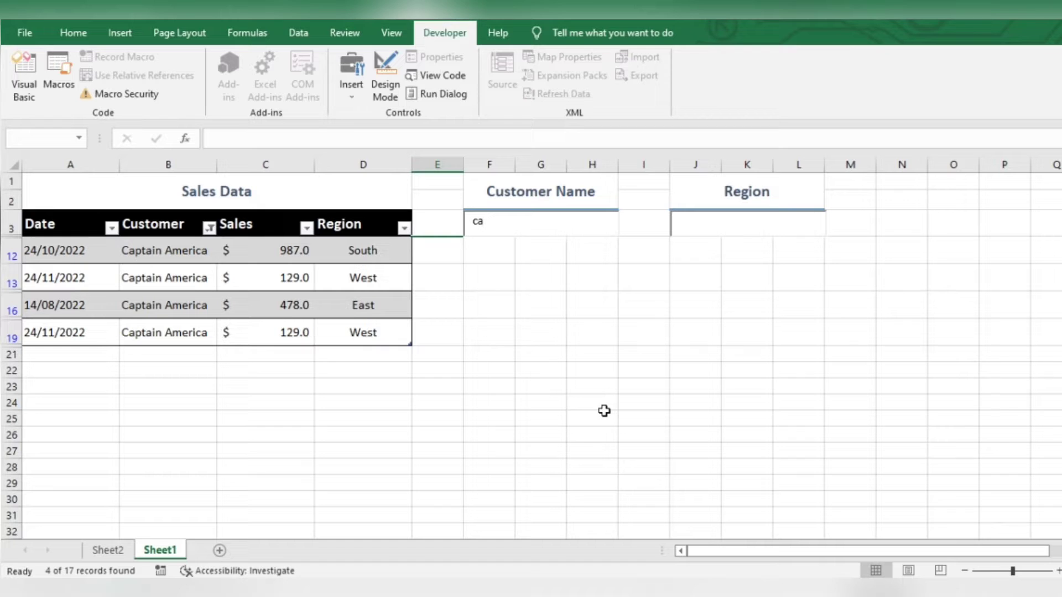
key(BackSpace)
text(t)
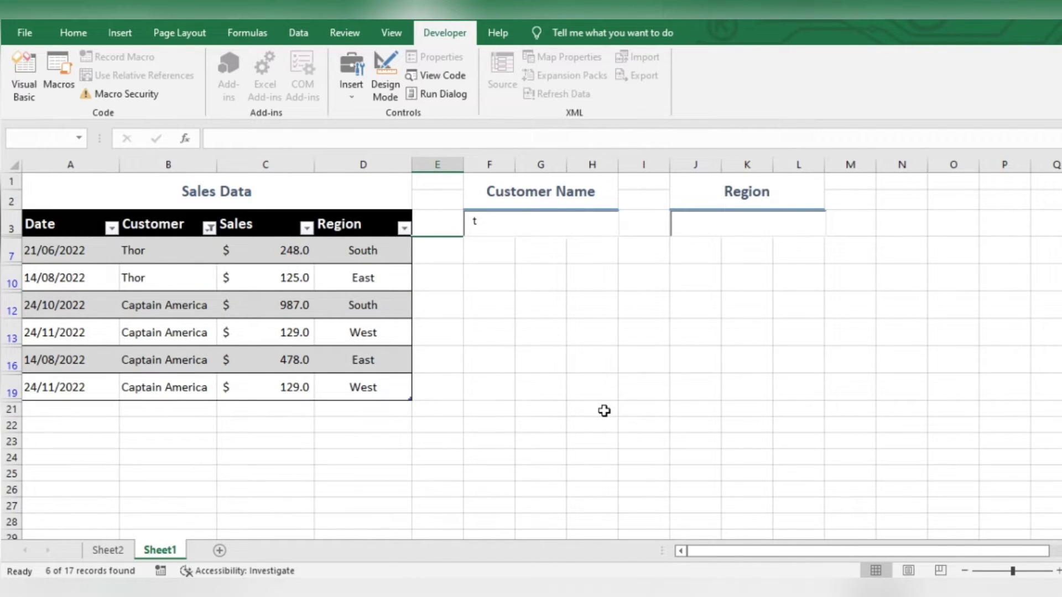
text(h)
key(BackSpace)
key(BackSpace)
click(604, 411)
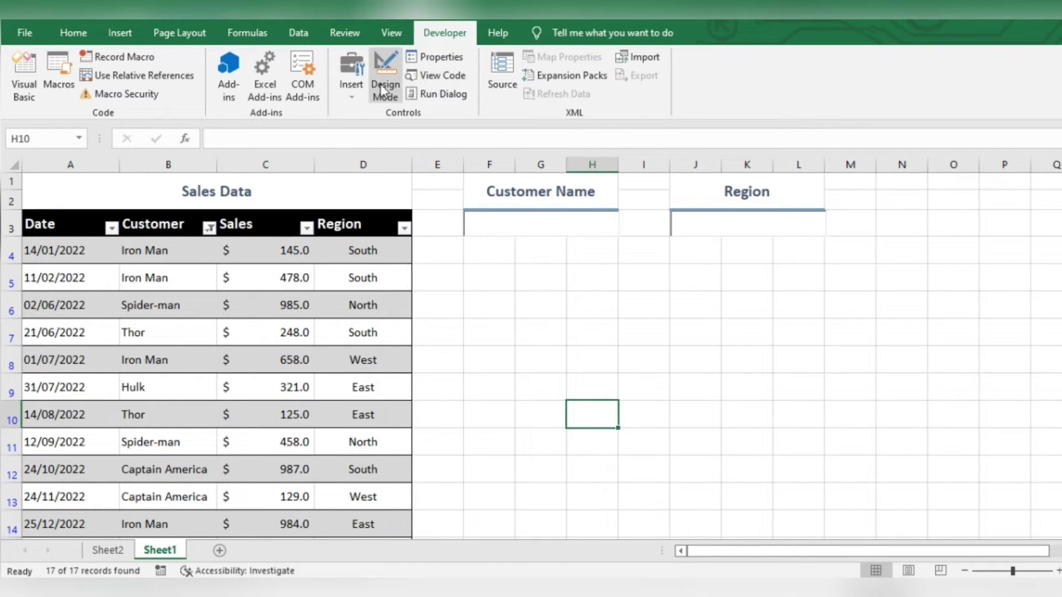
- Copy TextBox1's filter code into TextBox2_Change, changing field to 4 and criteria to [j3]
double_click(685, 216)
drag(494, 309, 279, 247)
key(ctrl+c)
click(310, 367)
key(ctrl+v)
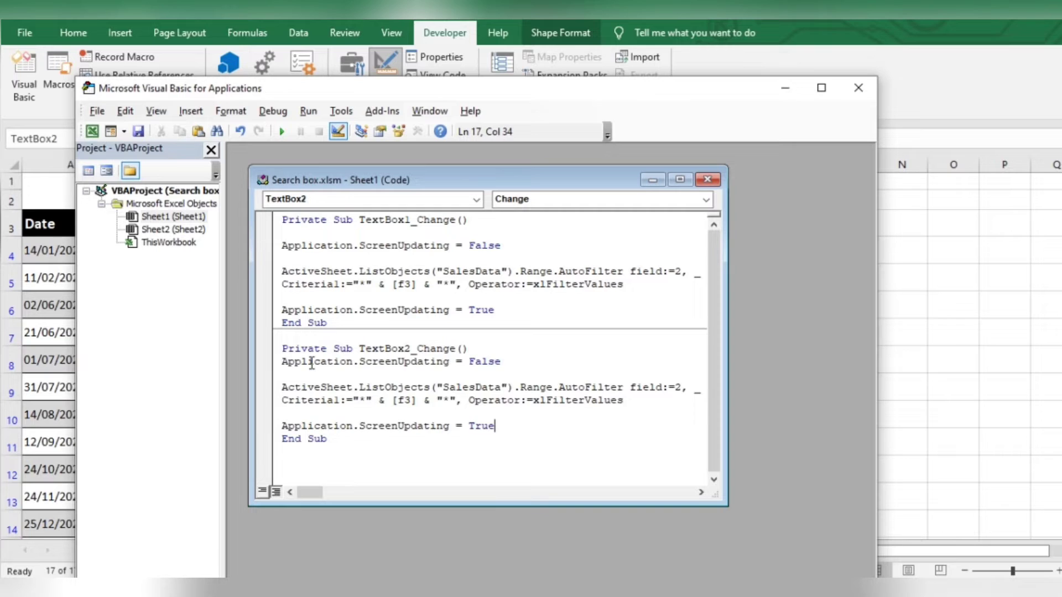
double_click(683, 387)
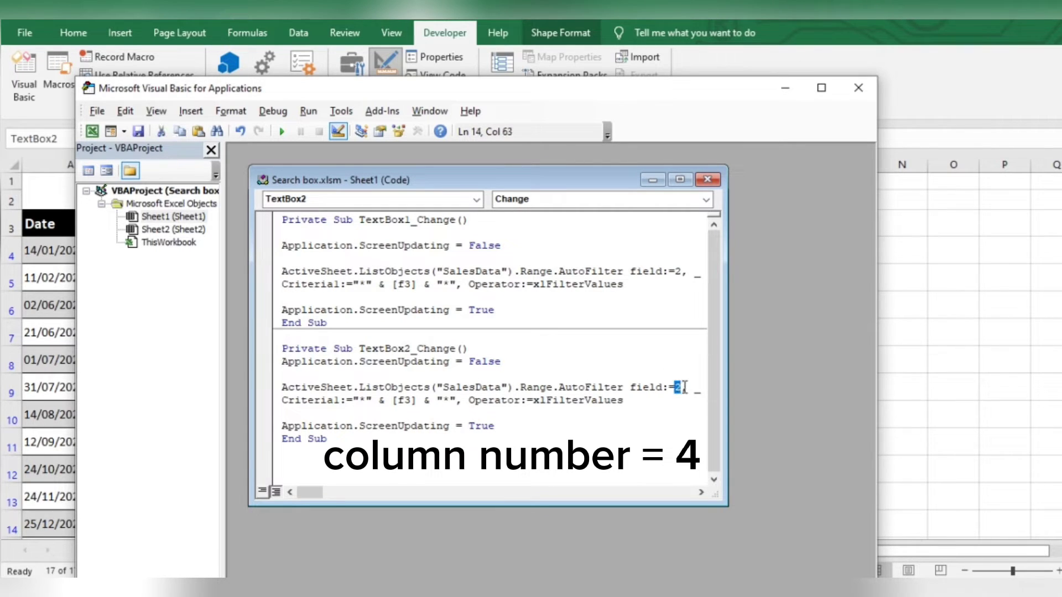
text(4)
double_click(403, 400)
text(j3)
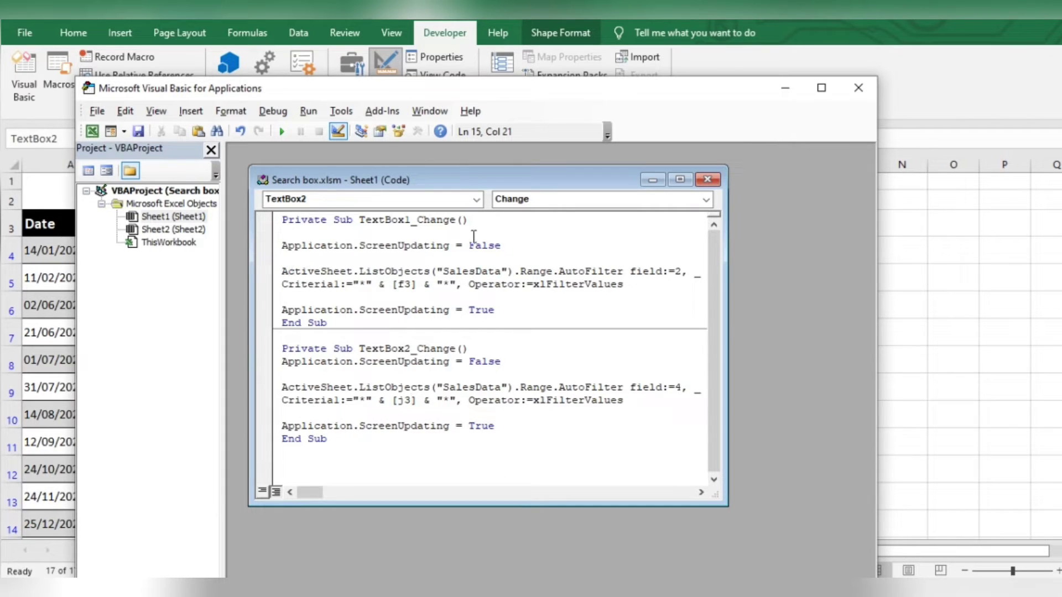
click(860, 88)
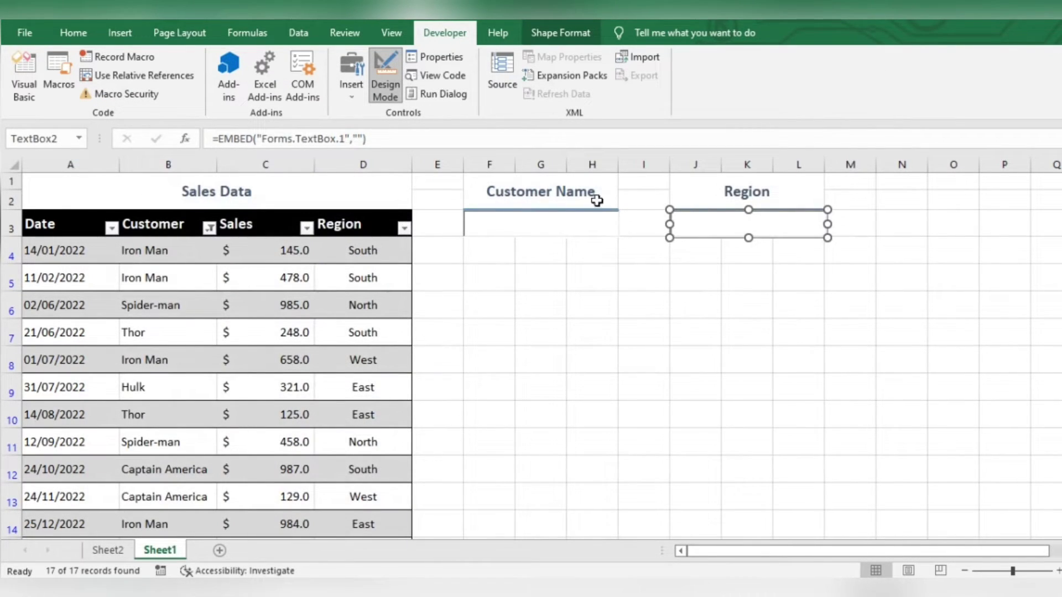
- Leave Design Mode and test the Region box with 'w' and 'no', then clear it
click(387, 89)
click(706, 225)
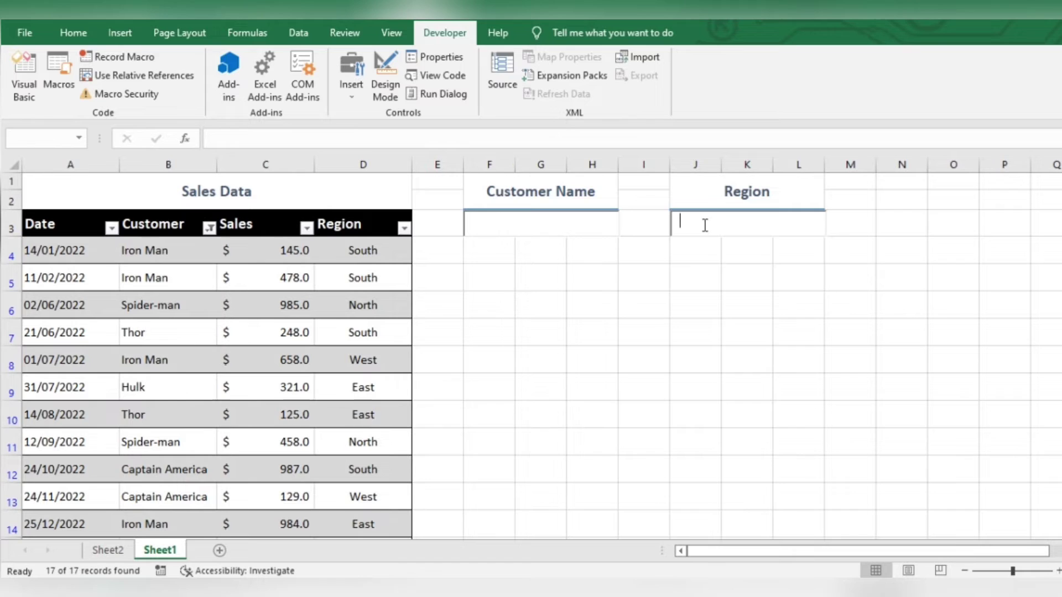
text(we)
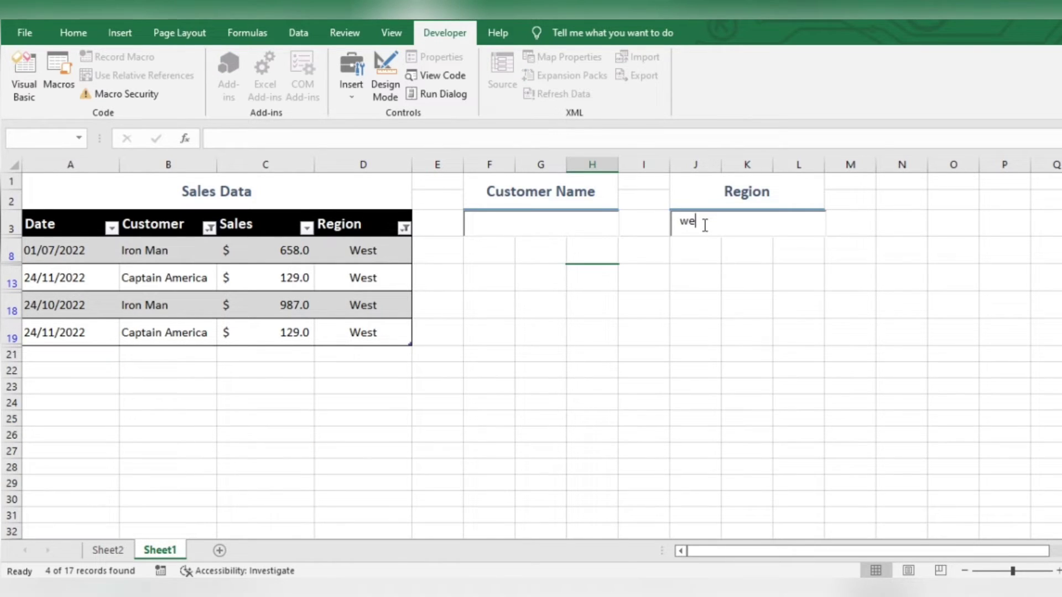
key(BackSpace)
key(BackSpace)
text(no)
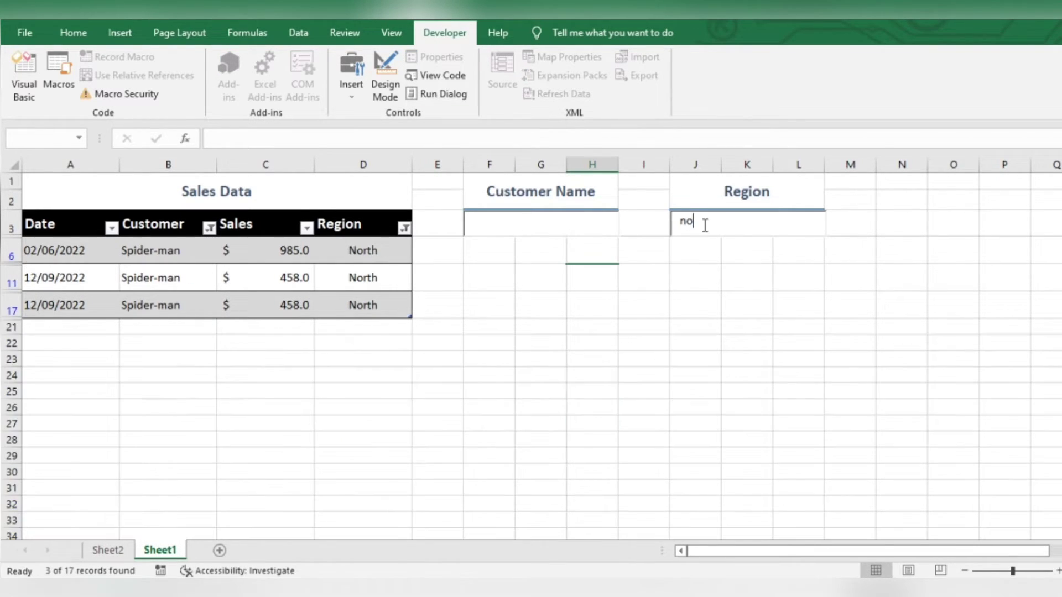
key(BackSpace)
key(BackSpace)
- Test the Customer Name box with 'i', then clear it
click(512, 236)
text(i)
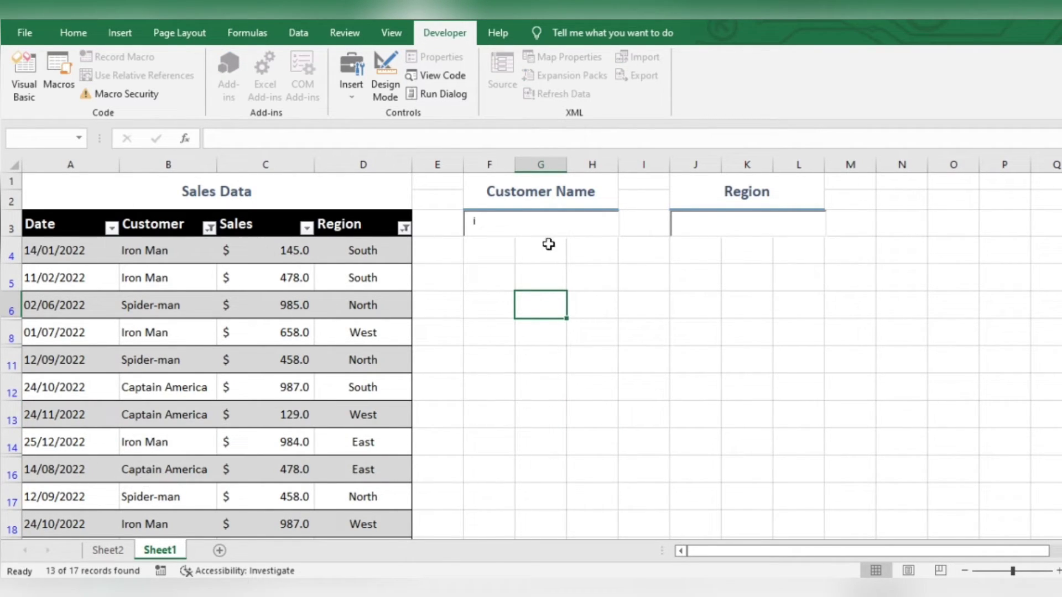
key(BackSpace)
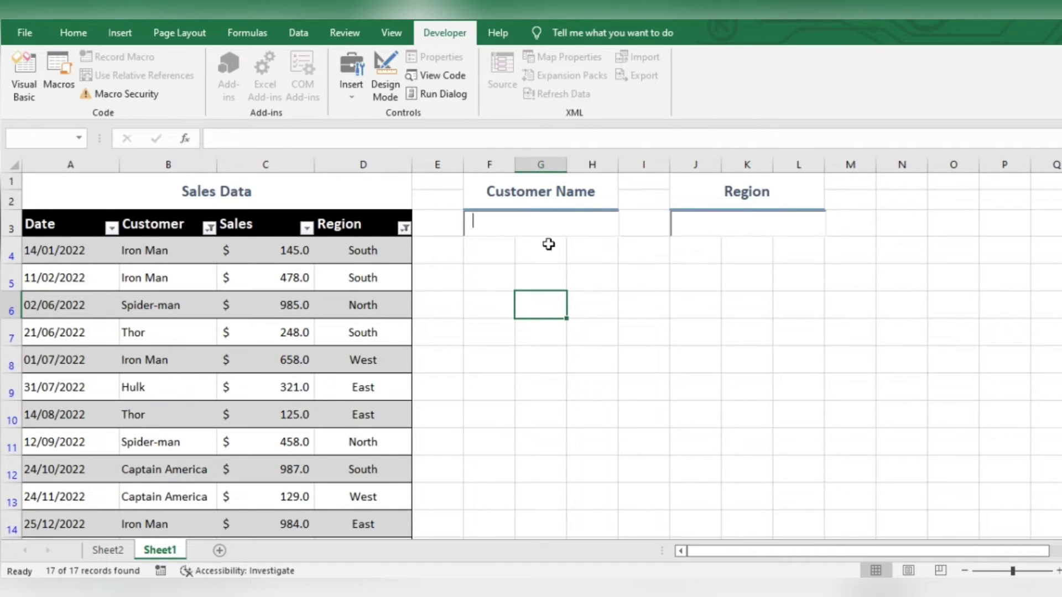
- Delete the leading "*" wildcard from the Customer Name criteria so only name starts match
click(386, 83)
double_click(512, 223)
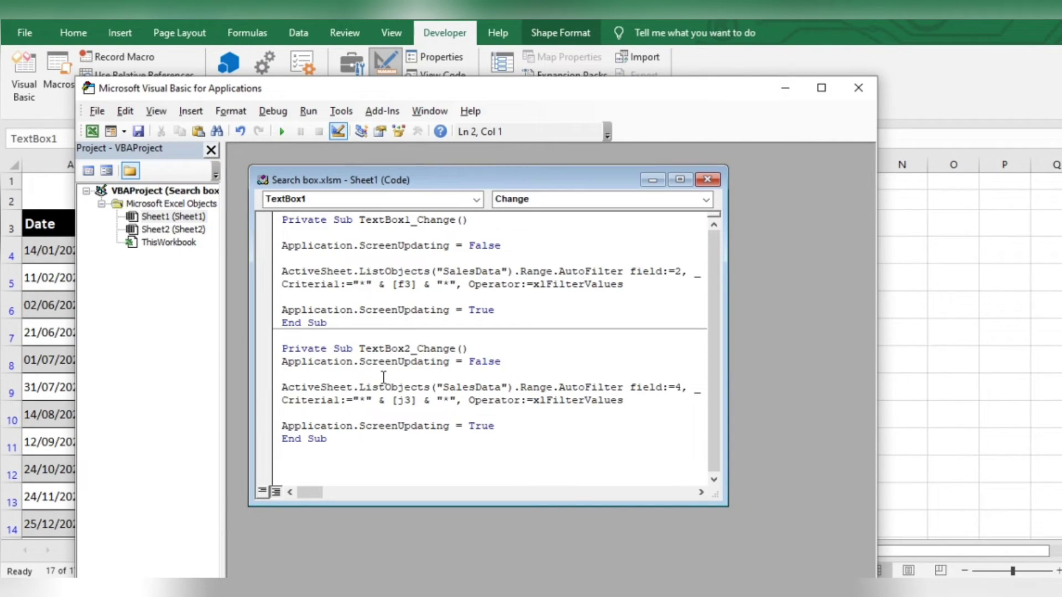
drag(355, 285, 385, 286)
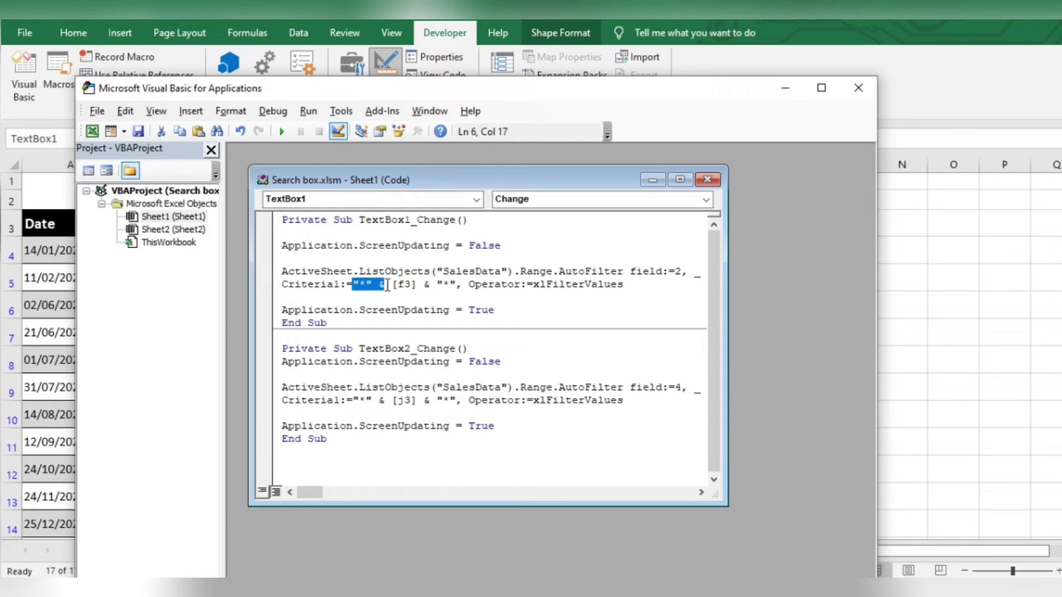
key(Delete)
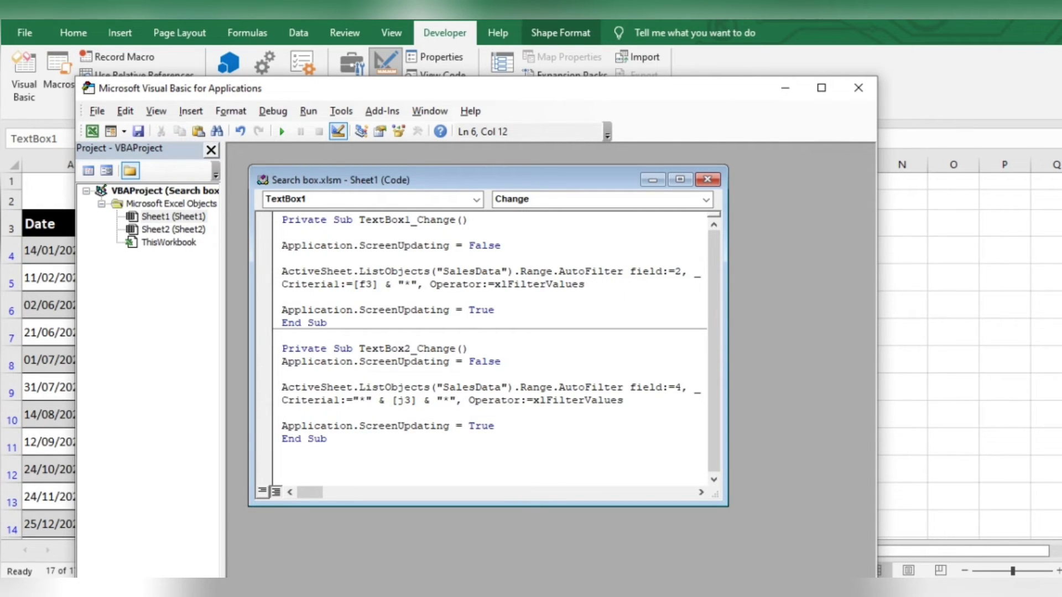
click(857, 93)
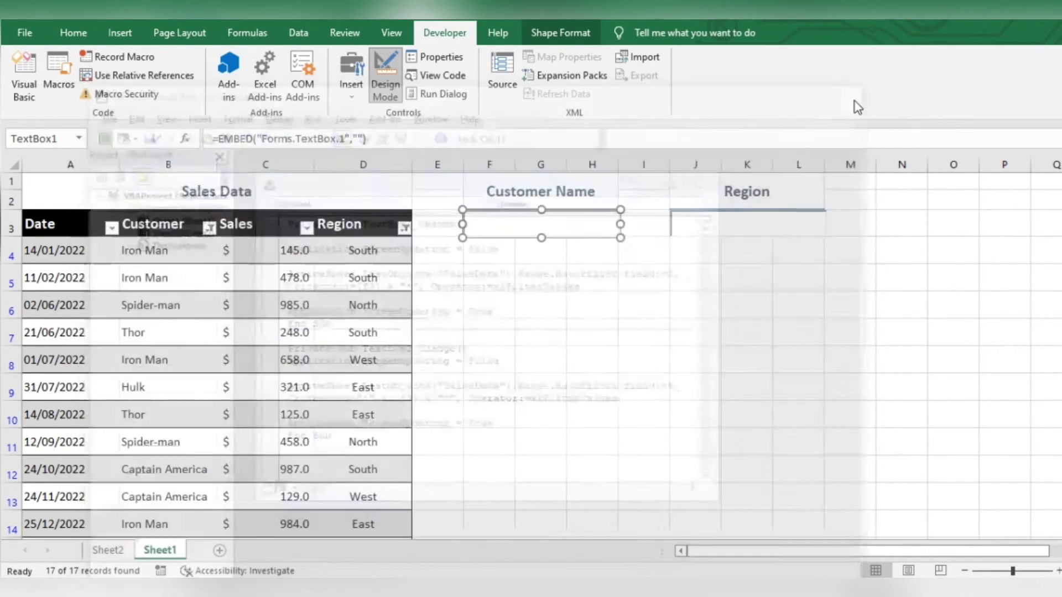
- Leave Design Mode and test start-of-name customer searches 'I', 'c' and 's', clearing each
click(386, 89)
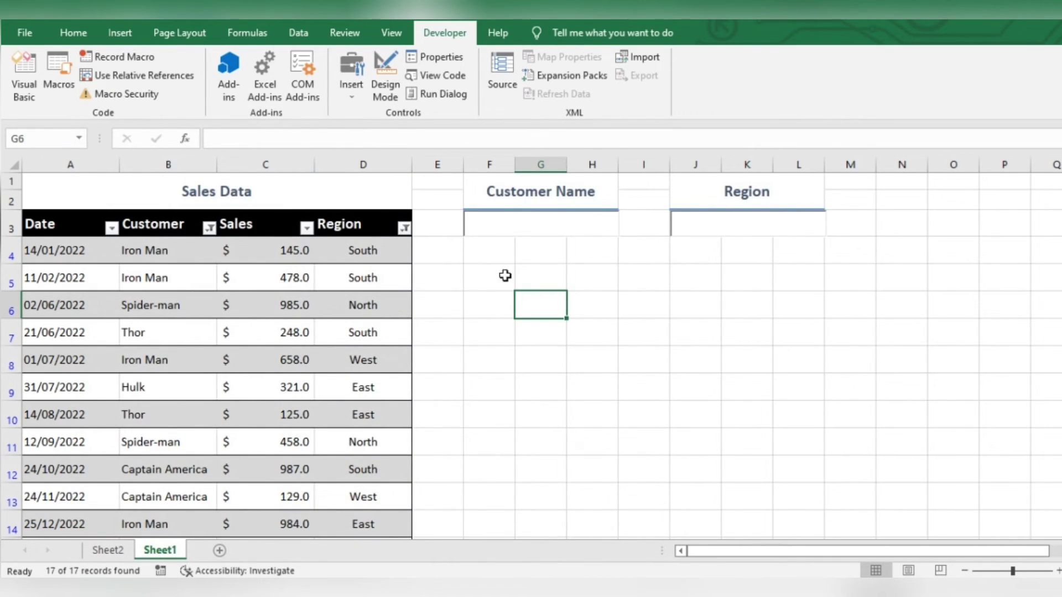
click(503, 226)
text(I)
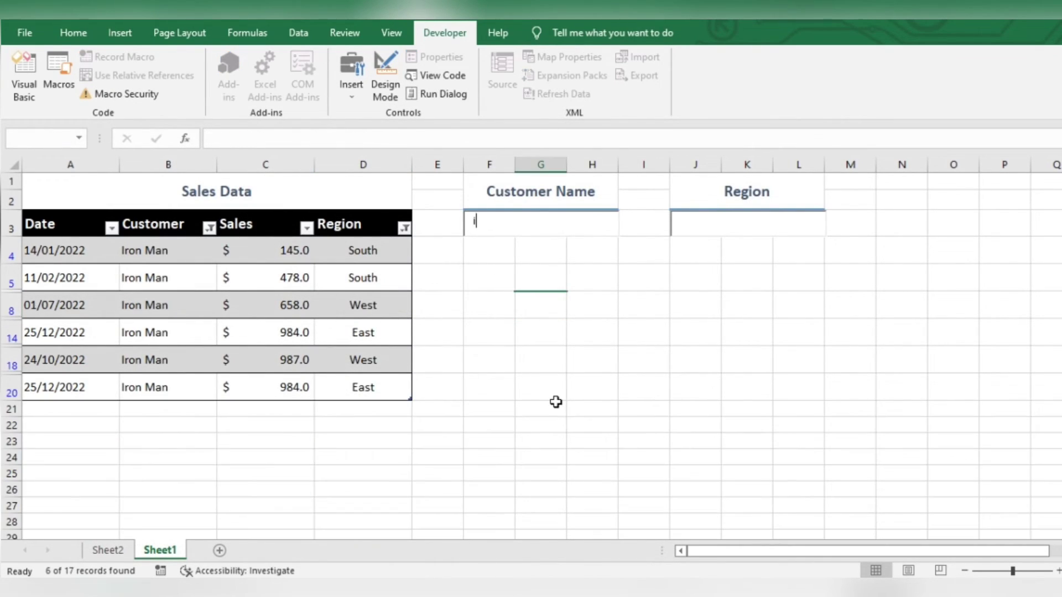
key(BackSpace)
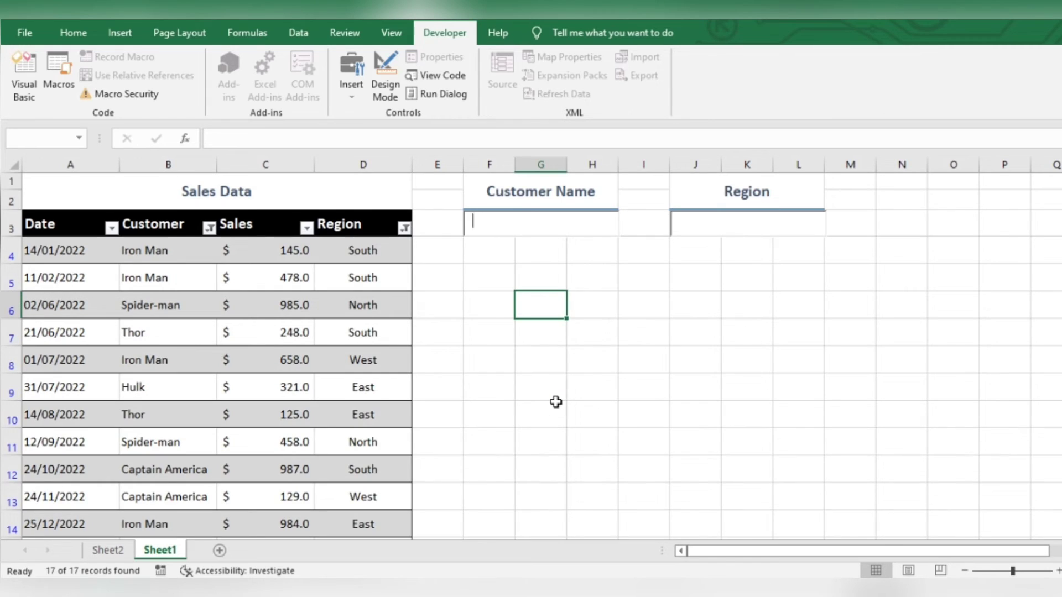
text(c)
key(BackSpace)
text(s)
key(BackSpace)
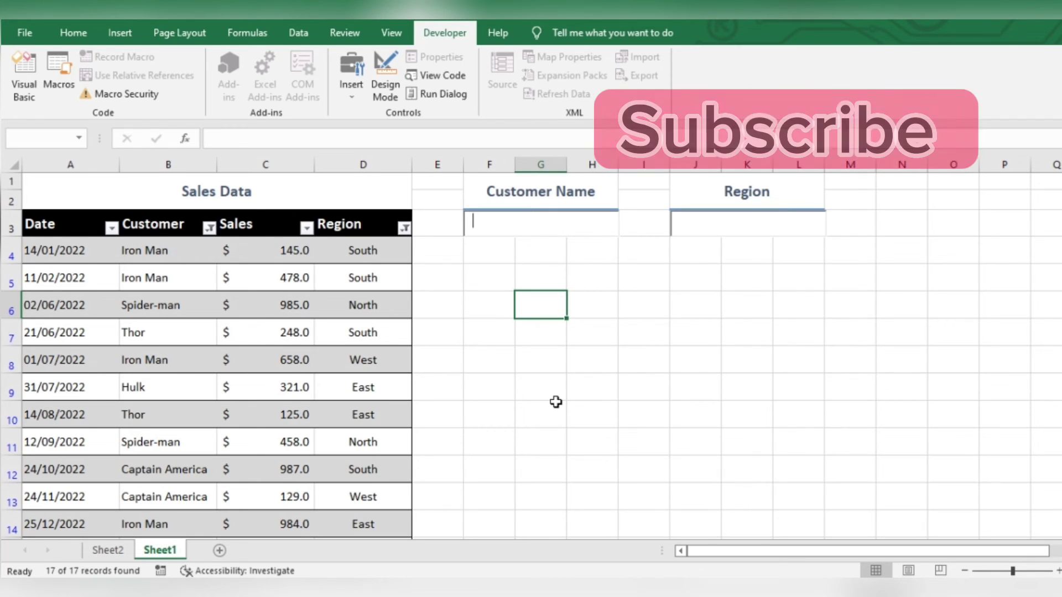
- Combine Customer Name 'i' with Region 'we' to narrow the table
text(ir)
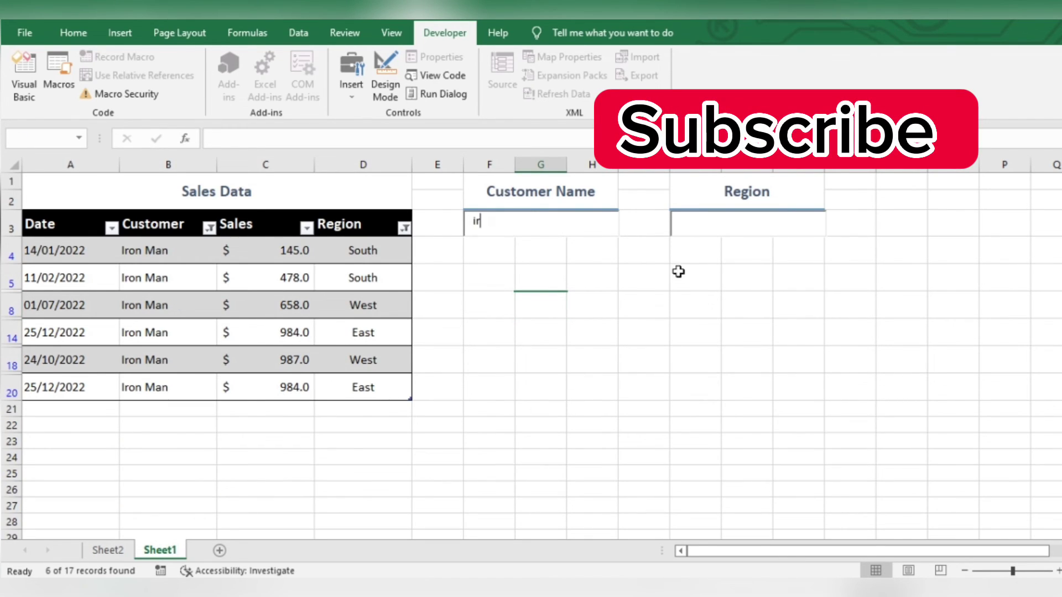
click(714, 224)
text(we)
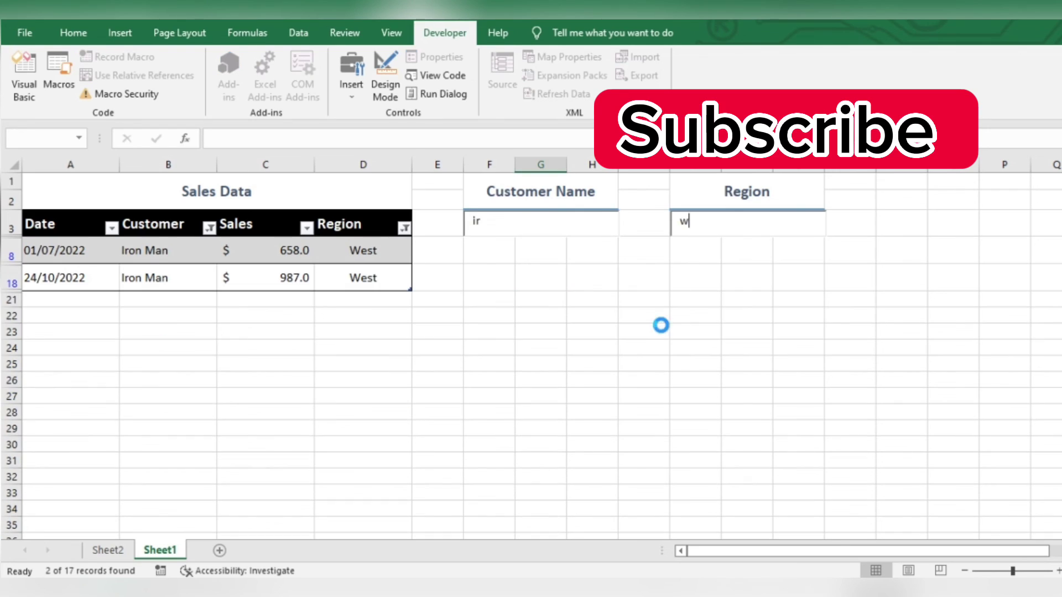
click(562, 230)
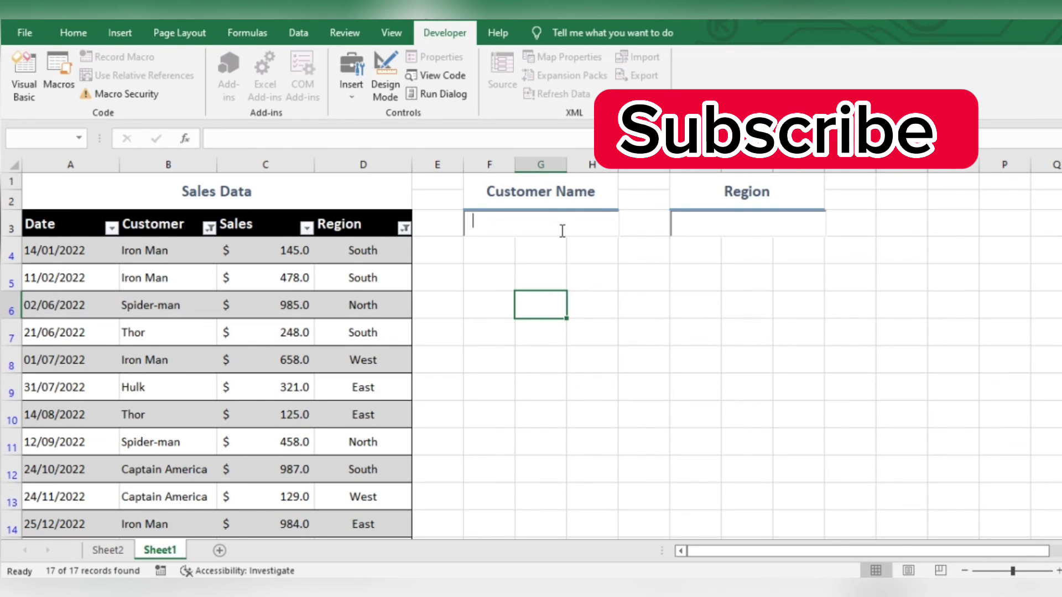